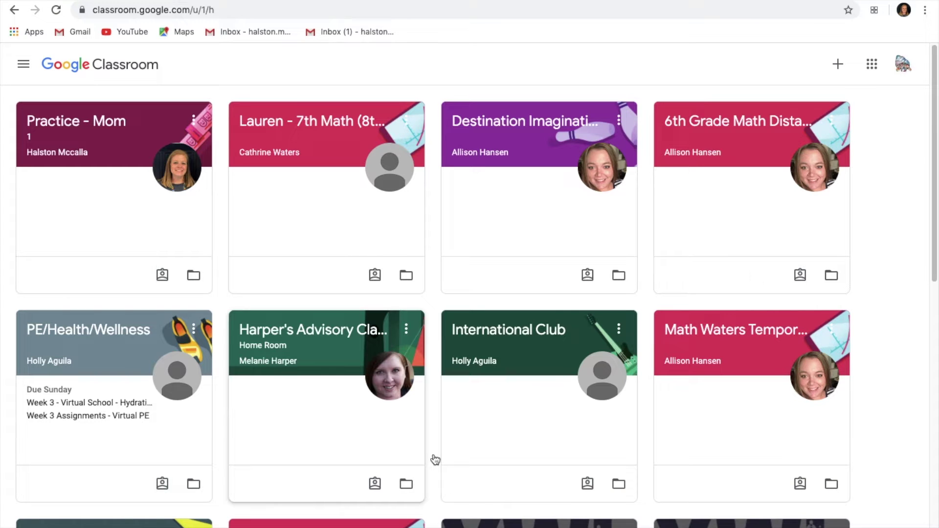
# Begin joining a new class and try entering a class code
pyautogui.scroll(-8, 755, 427)
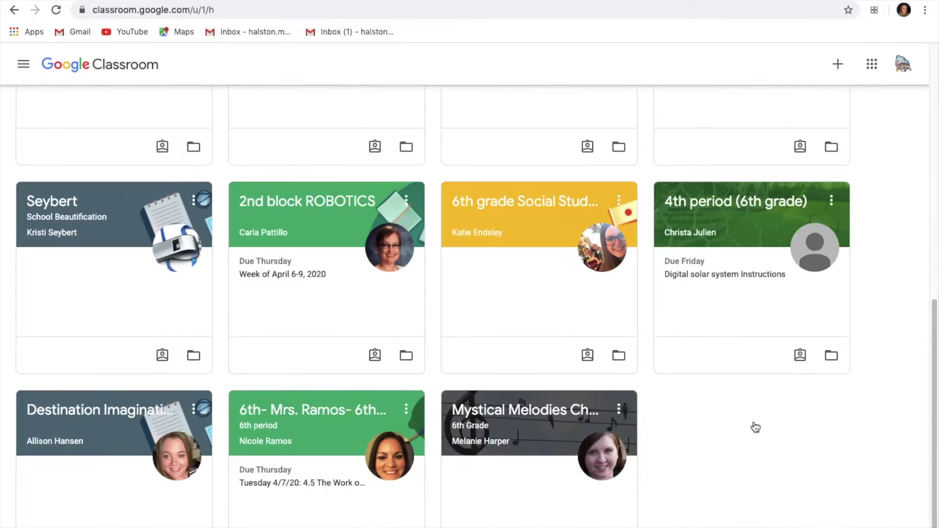
pyautogui.scroll(10, 730, 520)
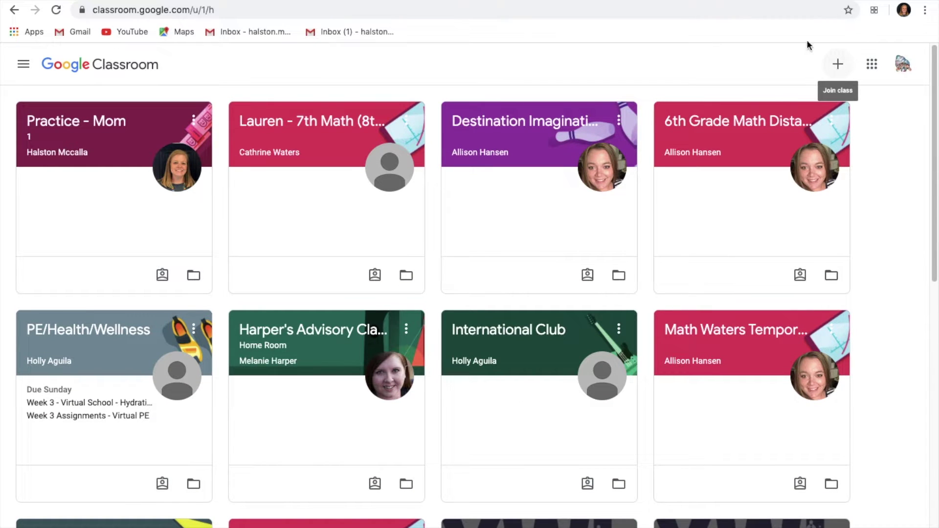
pyautogui.click(837, 65)
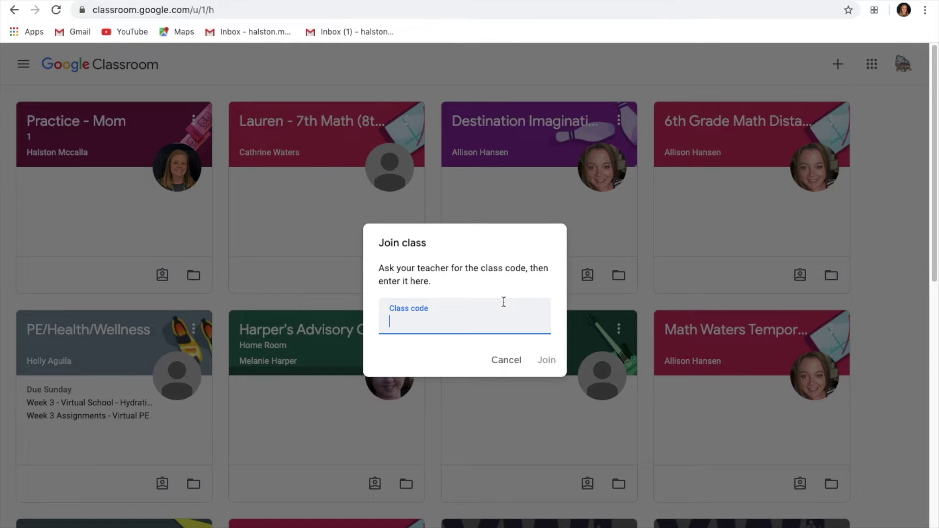
pyautogui.write('ca')
pyautogui.press('BackSpace')
pyautogui.press('BackSpace')
pyautogui.write('cod')
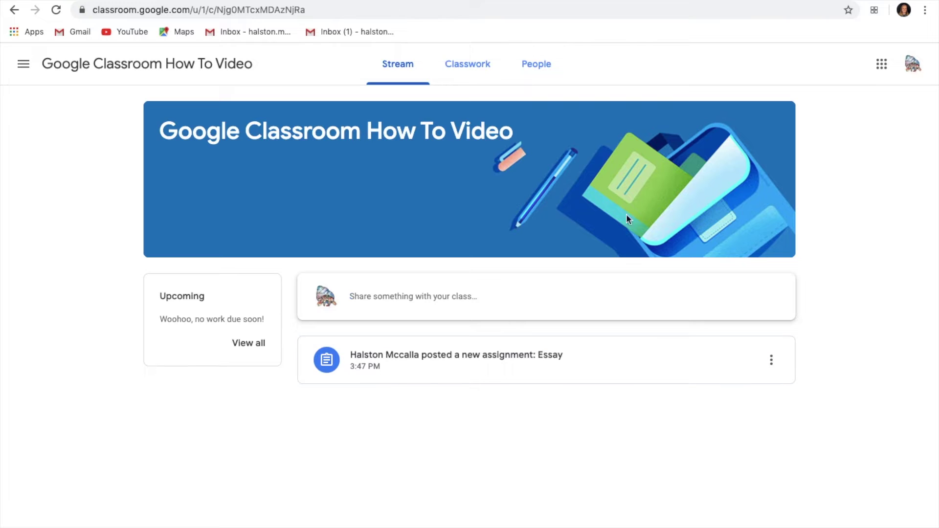
pyautogui.click(468, 296)
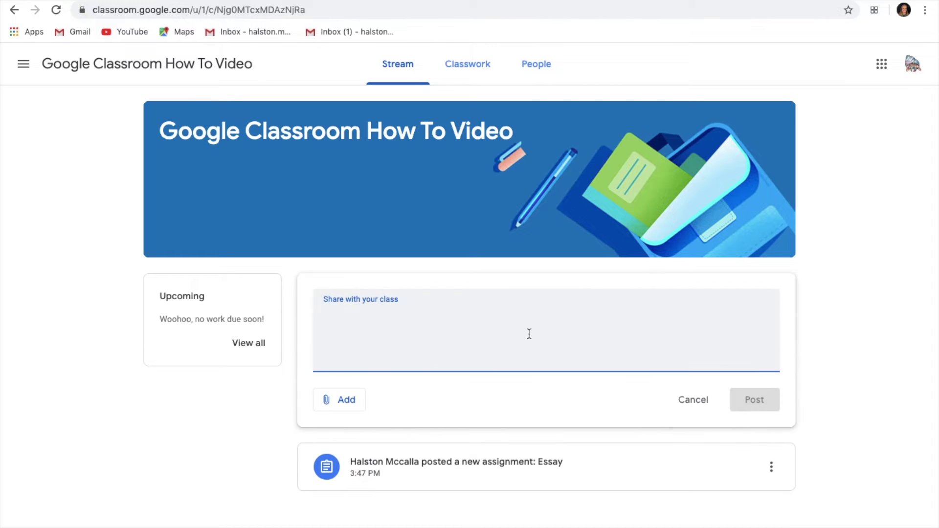
pyautogui.scroll(-1, 528, 333)
pyautogui.scroll(1, 529, 334)
pyautogui.write('HI!!!')
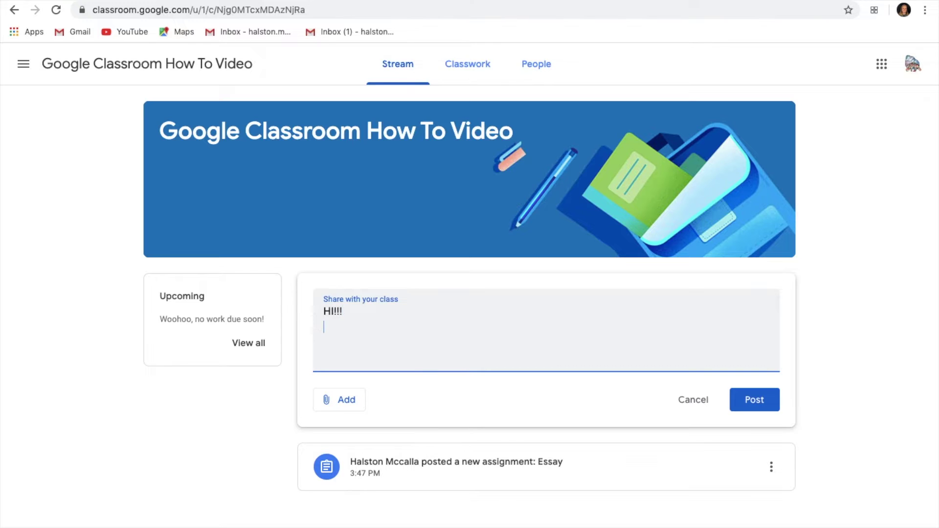
pyautogui.click(748, 399)
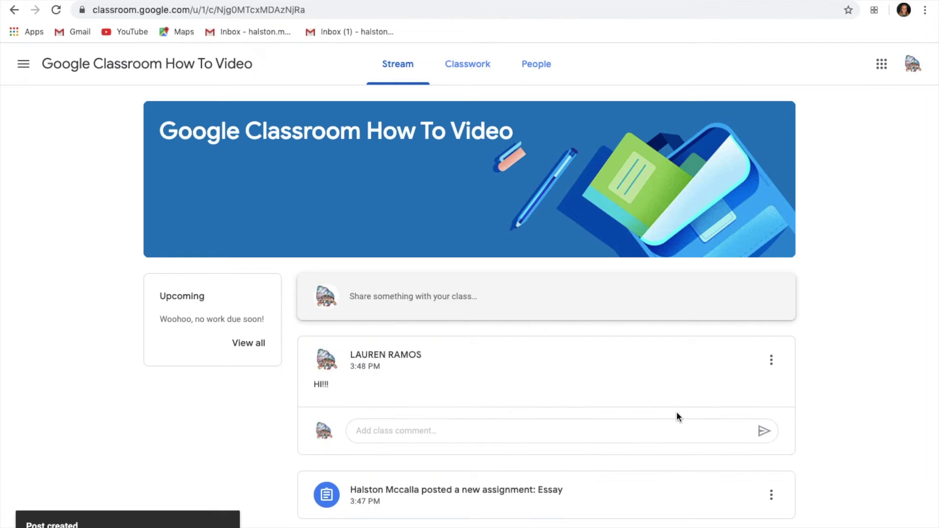
pyautogui.click(423, 300)
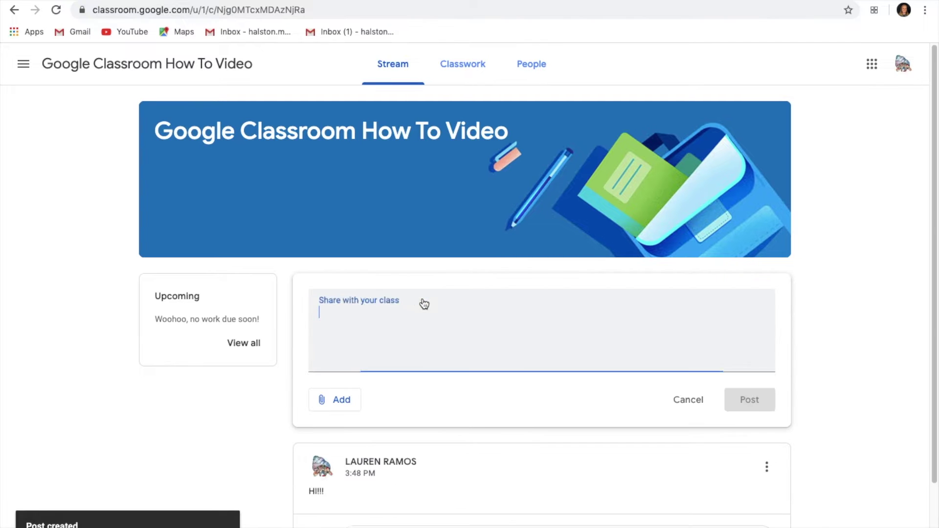
pyautogui.write('k')
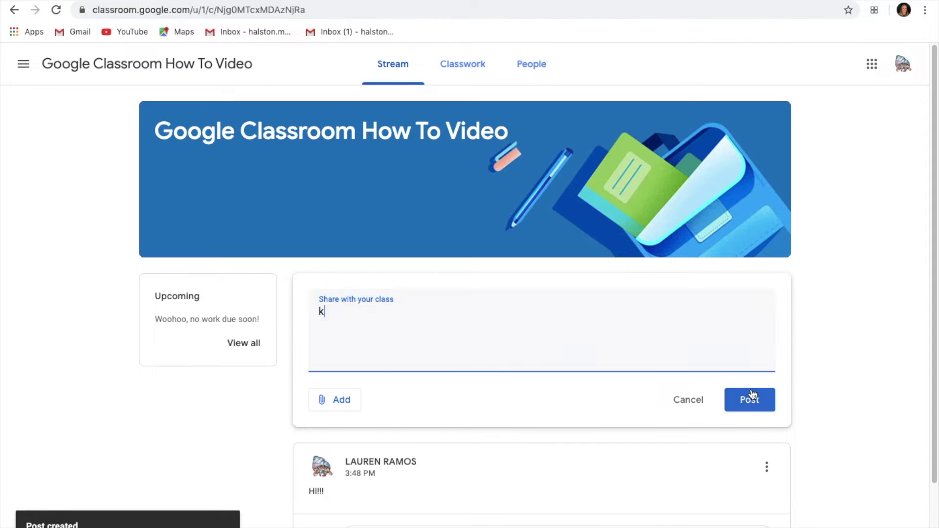
pyautogui.click(752, 394)
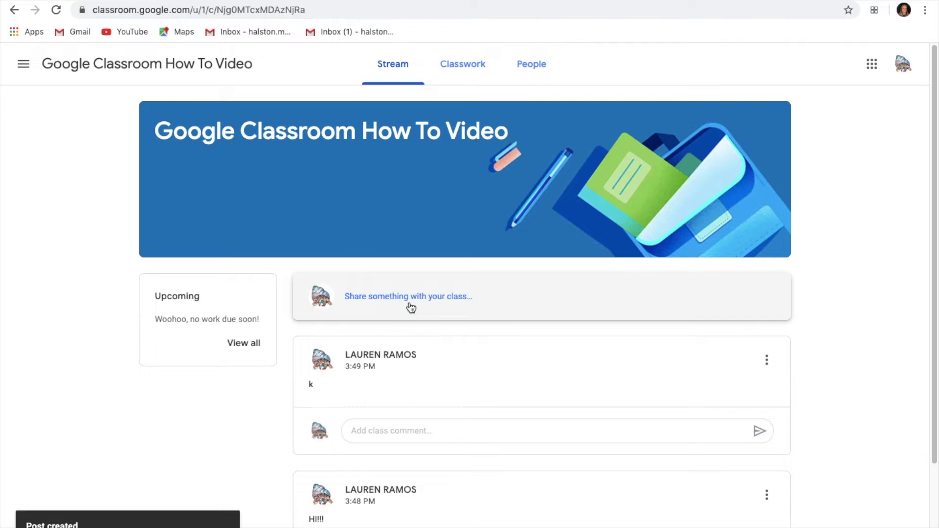
pyautogui.click(410, 307)
pyautogui.write('dajfhsdkl')
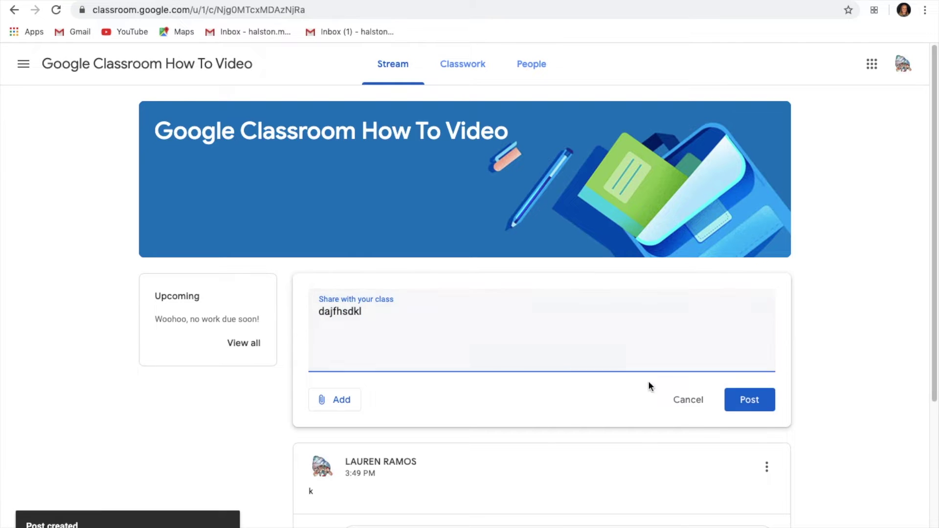
pyautogui.click(739, 397)
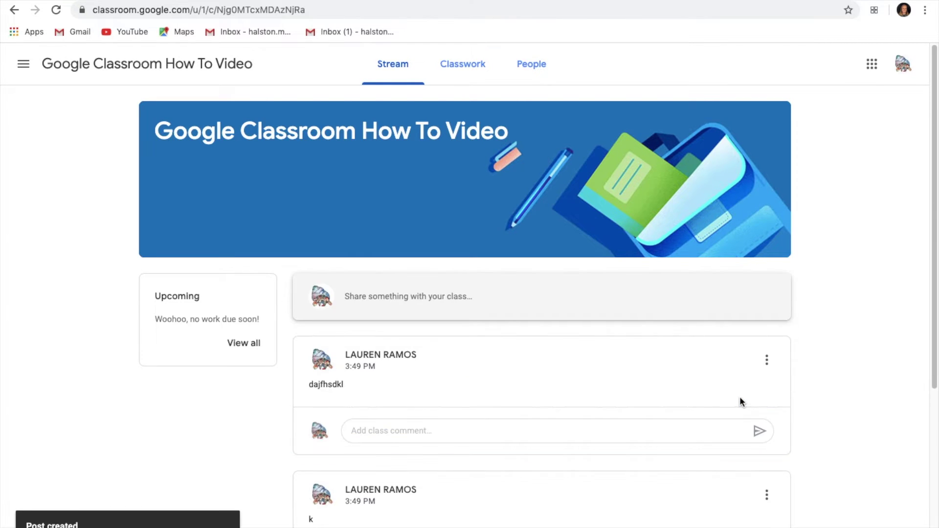
pyautogui.scroll(-5, 739, 399)
pyautogui.scroll(3, 740, 398)
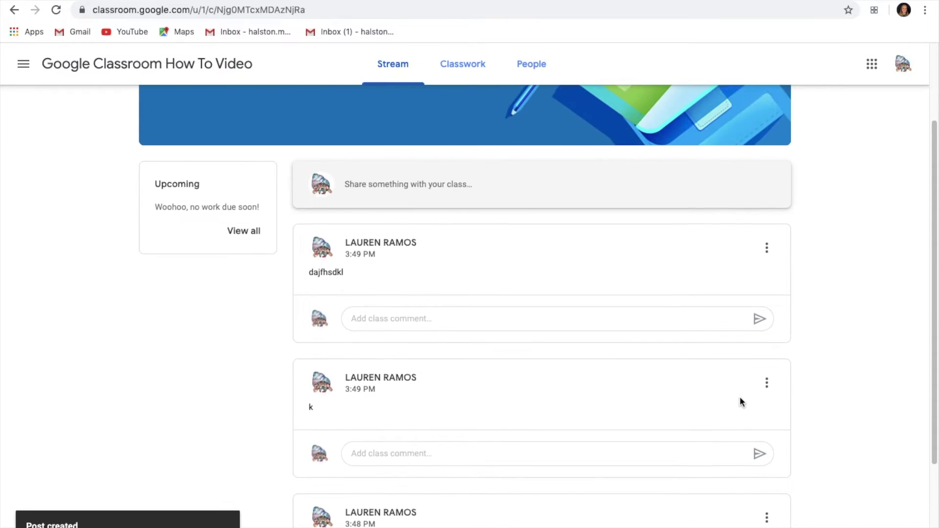
pyautogui.scroll(-3, 739, 396)
pyautogui.click(766, 247)
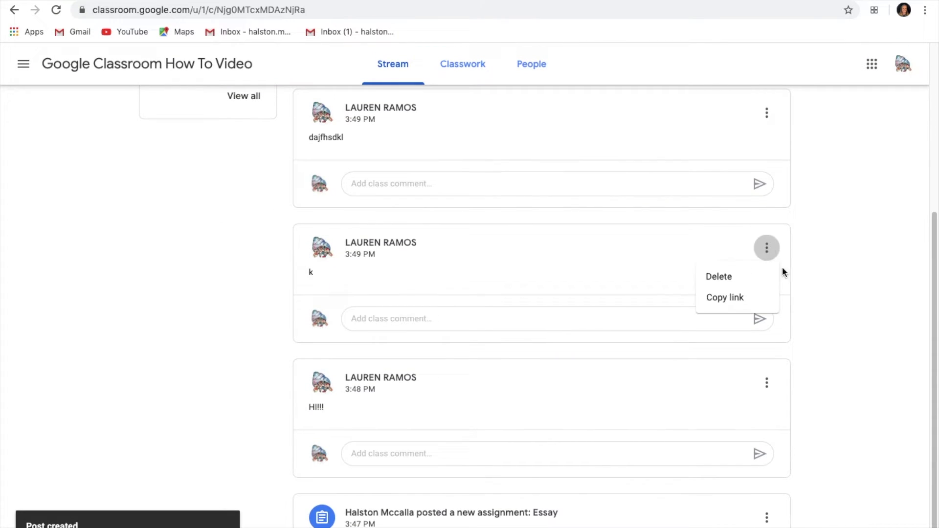
pyautogui.click(732, 274)
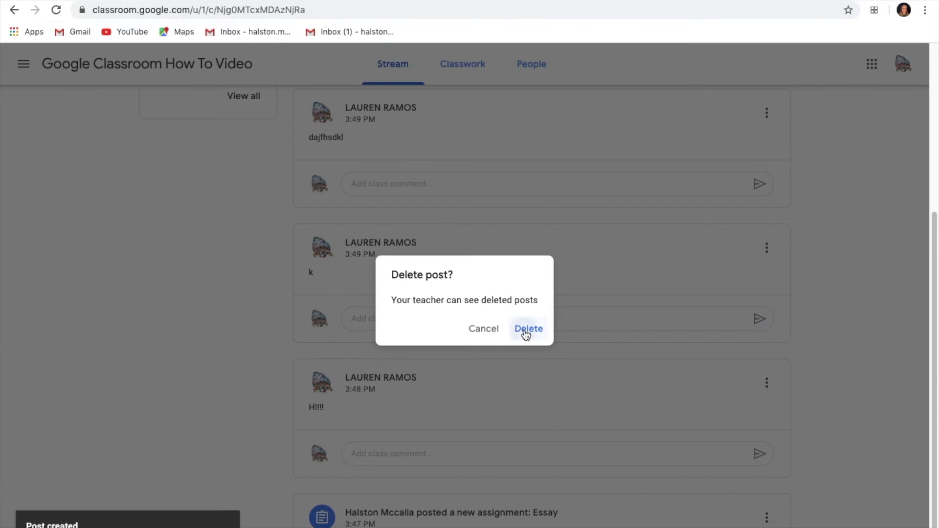
pyautogui.click(526, 330)
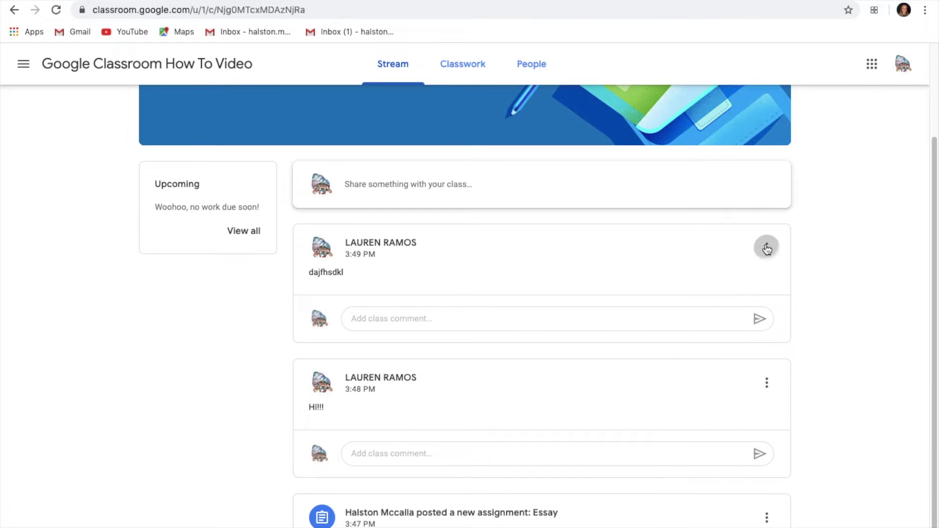
pyautogui.click(767, 248)
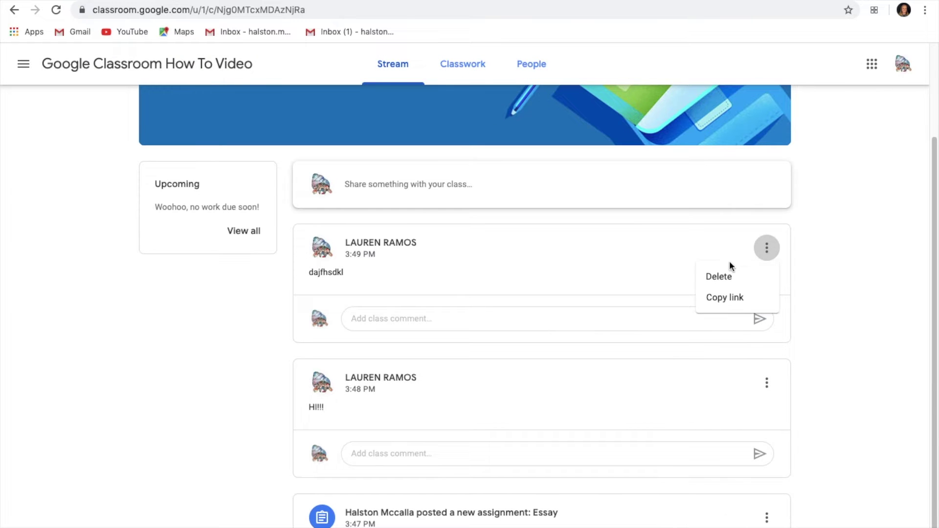
pyautogui.click(723, 280)
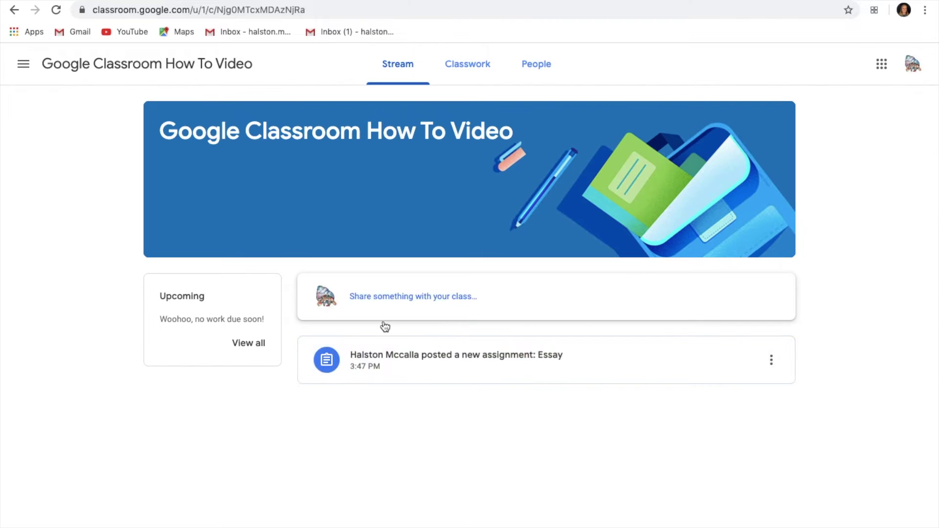
pyautogui.moveTo(289, 329); pyautogui.dragTo(488, 455)
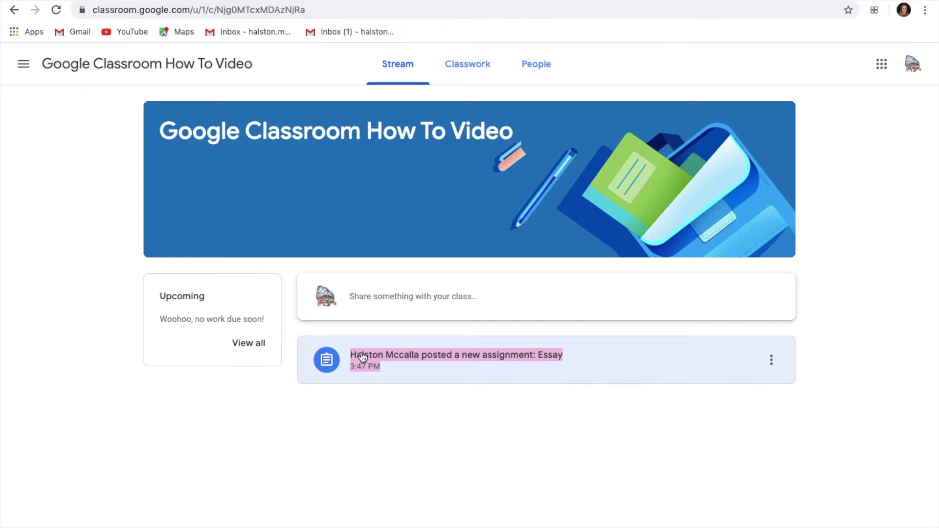
# Open the Essay assignment and highlight its title and 'Write an essay.' instructions
pyautogui.click(418, 368)
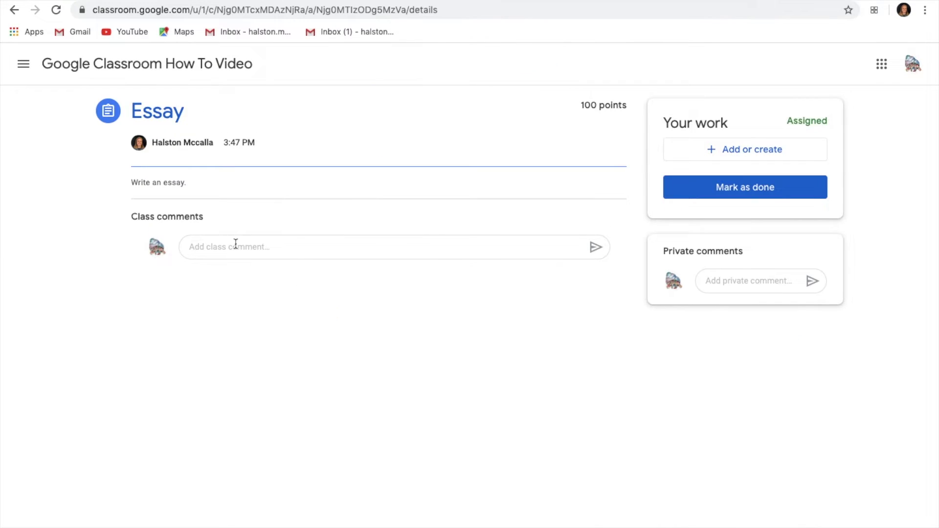
pyautogui.moveTo(184, 112); pyautogui.dragTo(112, 119)
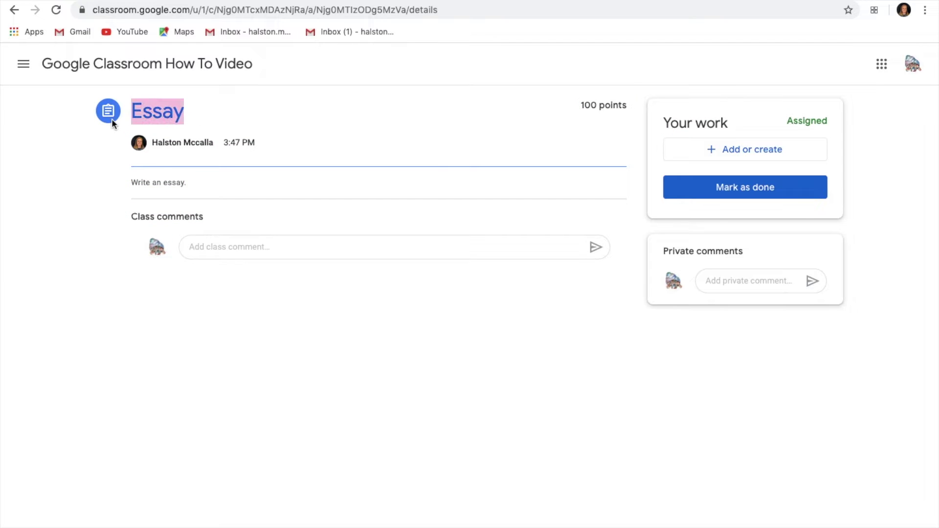
pyautogui.click(133, 186)
pyautogui.moveTo(133, 185); pyautogui.dragTo(201, 181)
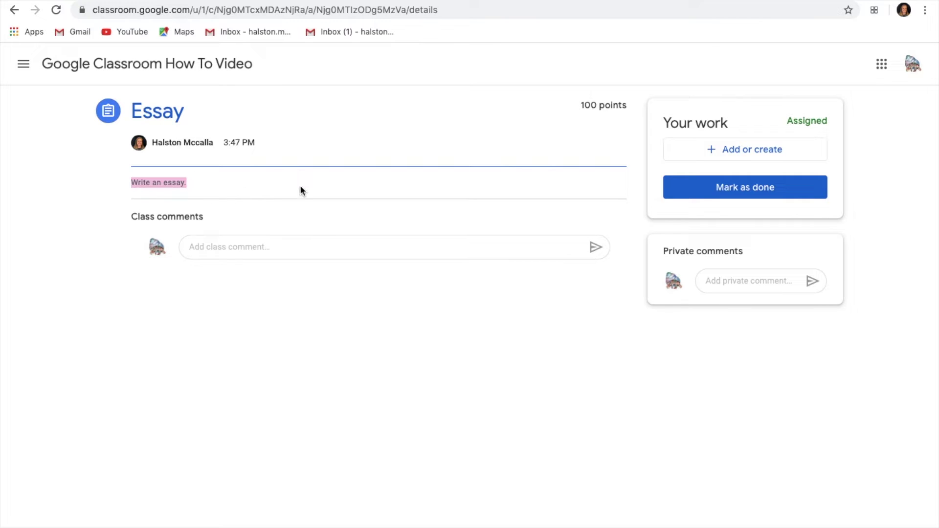
pyautogui.click(233, 200)
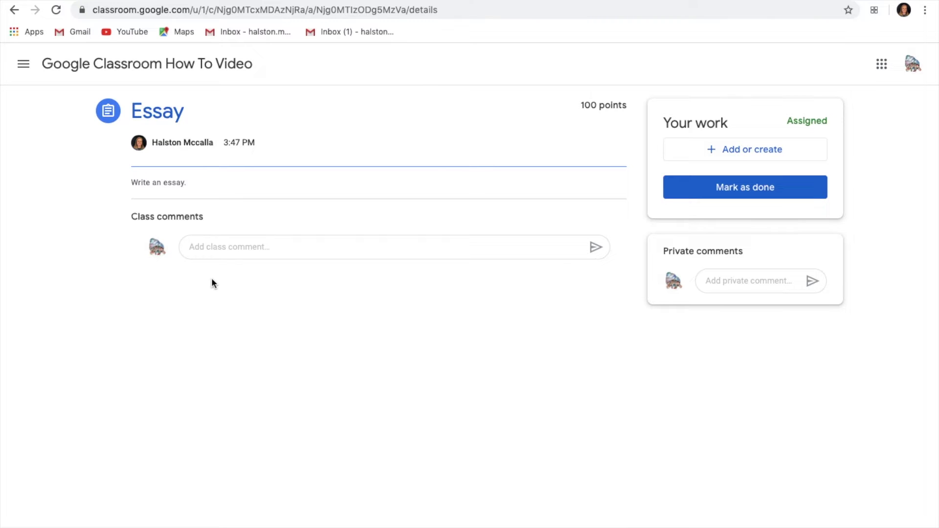
# Open the Roller Coaster Challenge assignment in Destination Imagination and highlight its instructions
pyautogui.click(23, 64)
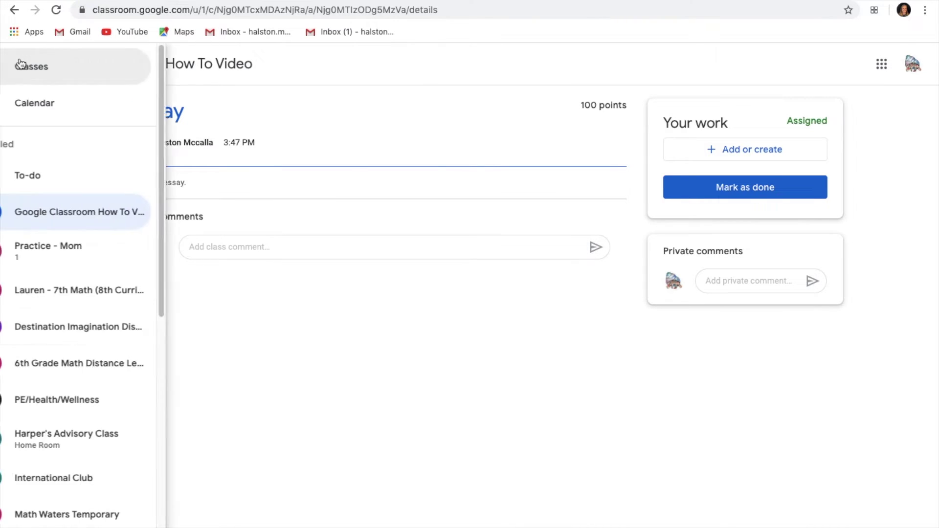
pyautogui.click(85, 337)
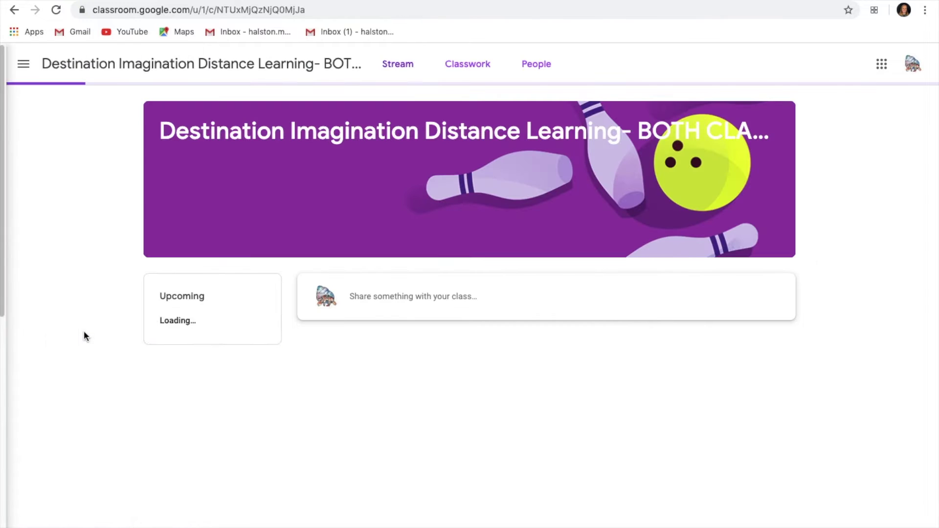
pyautogui.click(411, 360)
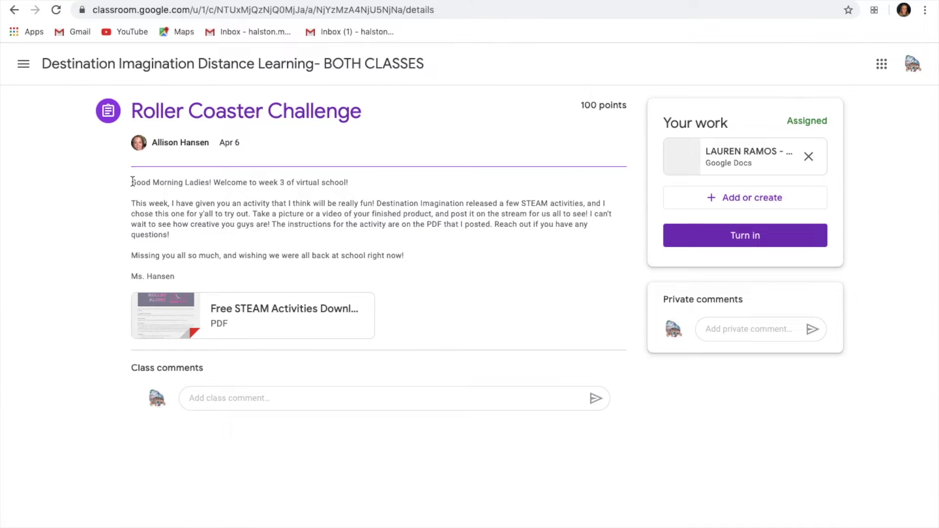
pyautogui.moveTo(133, 182); pyautogui.dragTo(283, 272)
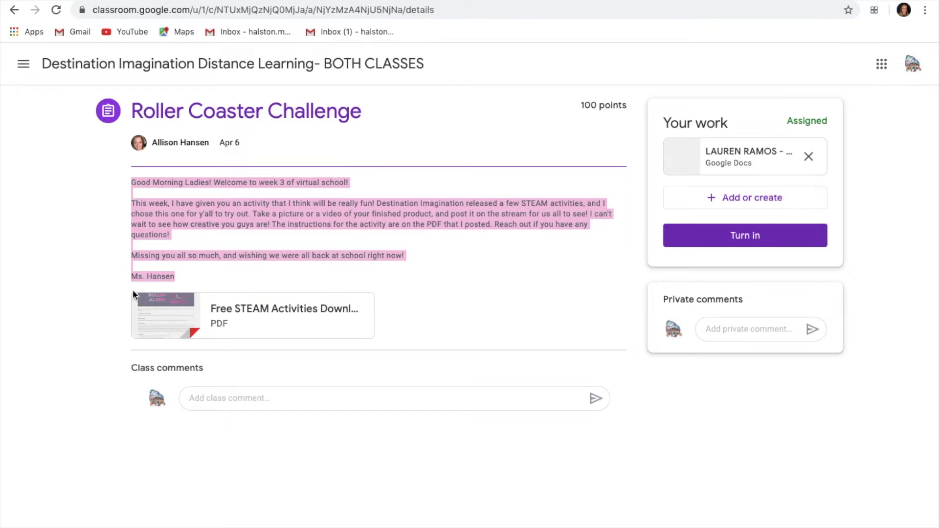
pyautogui.moveTo(133, 290); pyautogui.dragTo(185, 314)
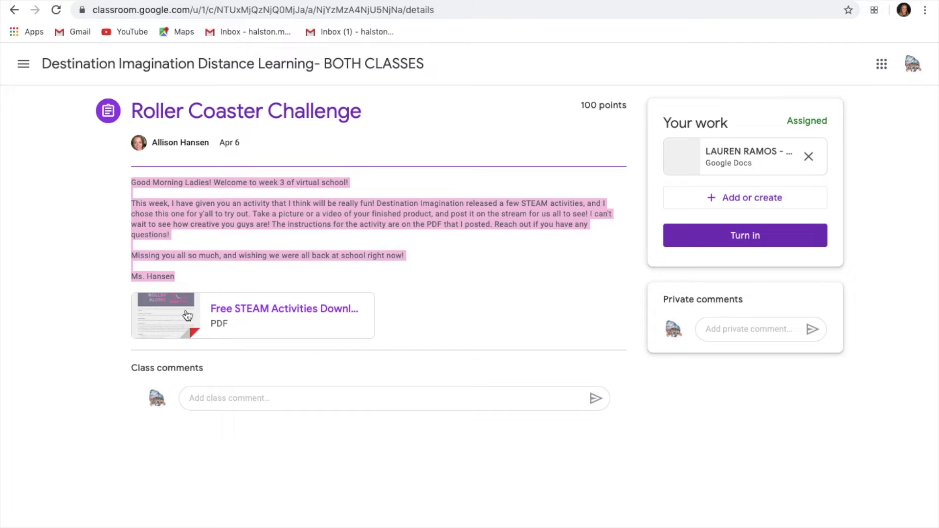
pyautogui.click(443, 326)
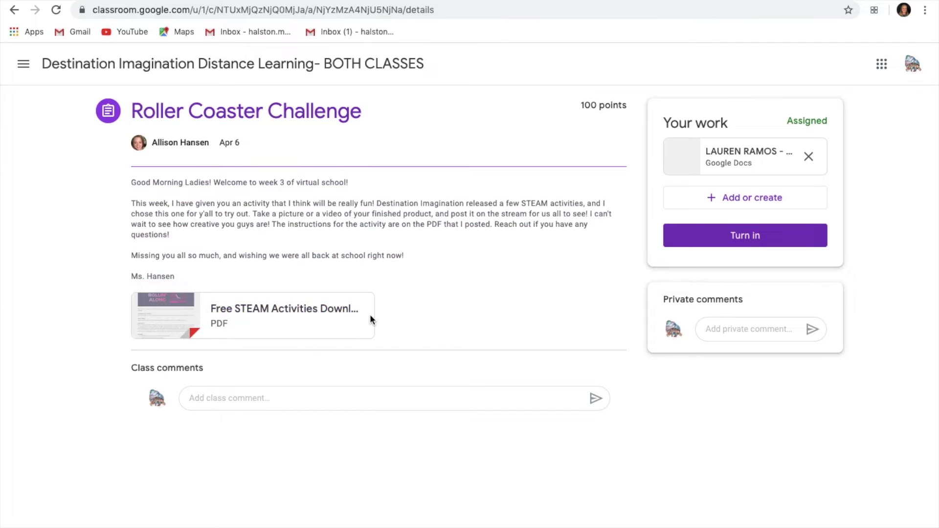
# Preview the Free STEAM Activities Download PDF, then return from it
pyautogui.click(257, 306)
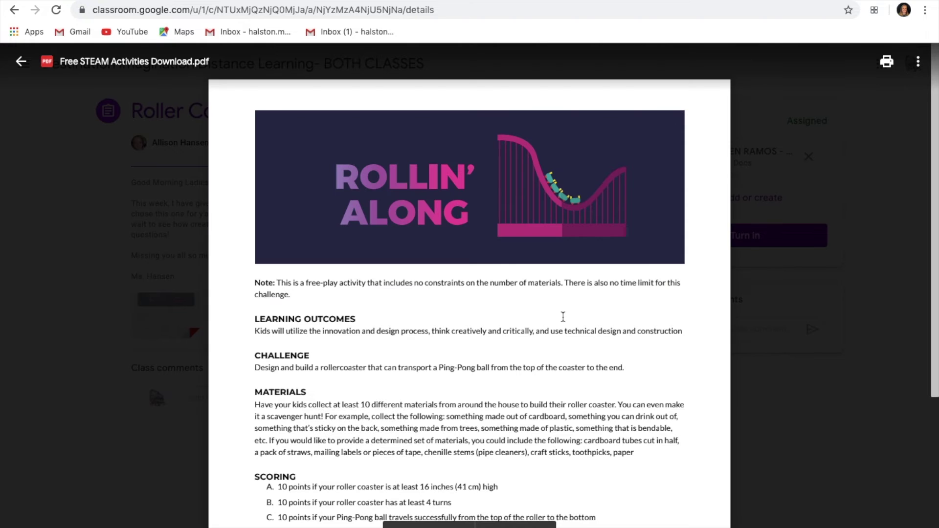
pyautogui.scroll(-5, 569, 303)
pyautogui.scroll(5, 574, 295)
pyautogui.click(21, 61)
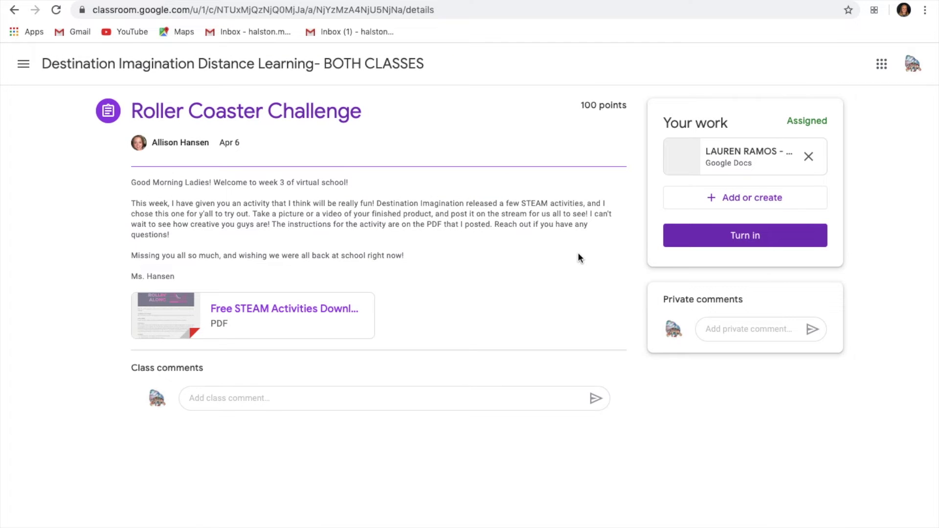
pyautogui.click(23, 63)
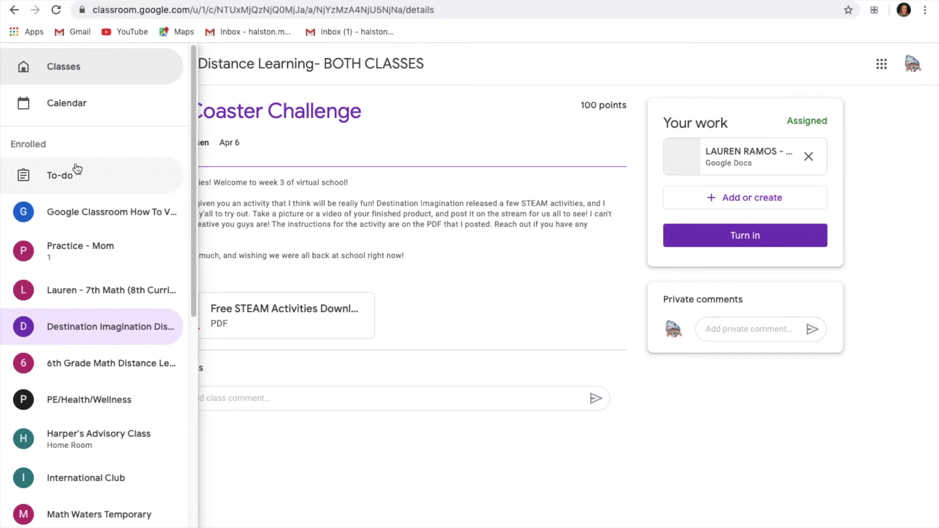
# Go back to the How To Video class and open the Essay assignment details
pyautogui.click(81, 205)
pyautogui.click(399, 355)
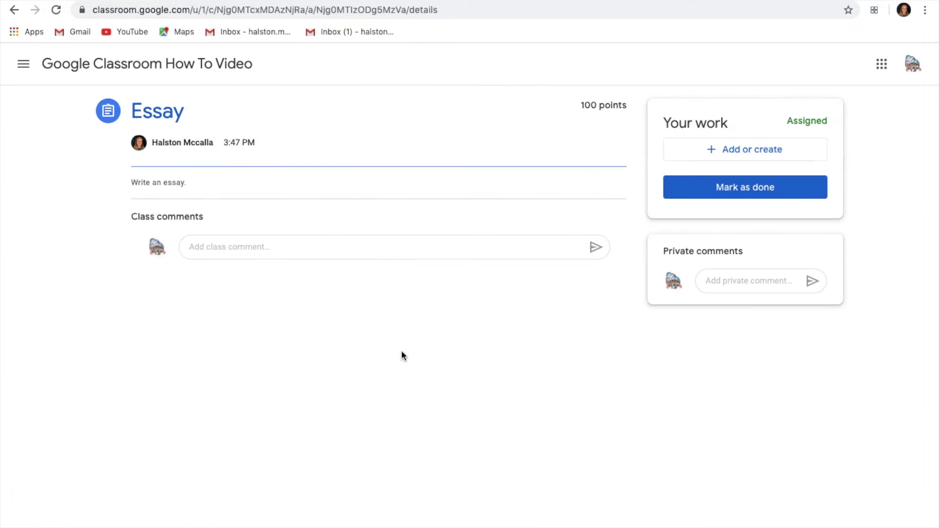
pyautogui.click(215, 247)
pyautogui.click(290, 338)
pyautogui.moveTo(184, 182); pyautogui.dragTo(128, 193)
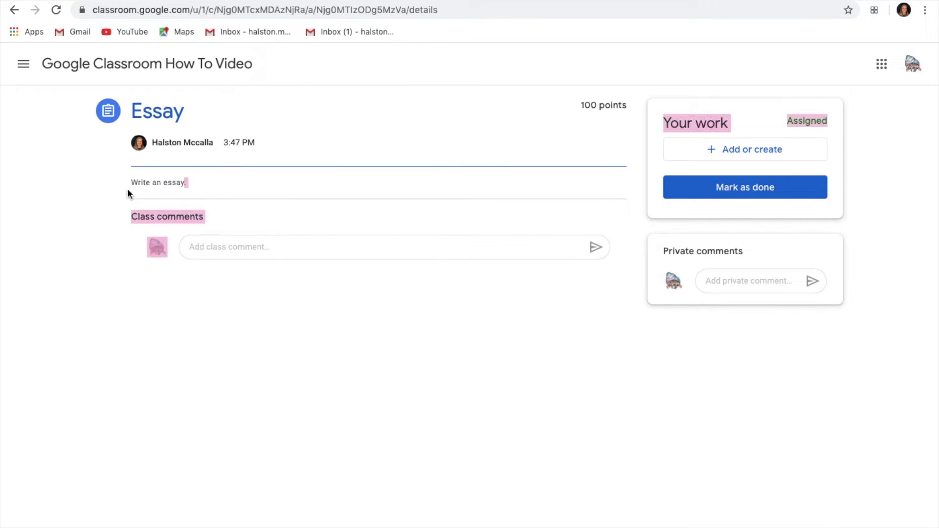
pyautogui.click(237, 190)
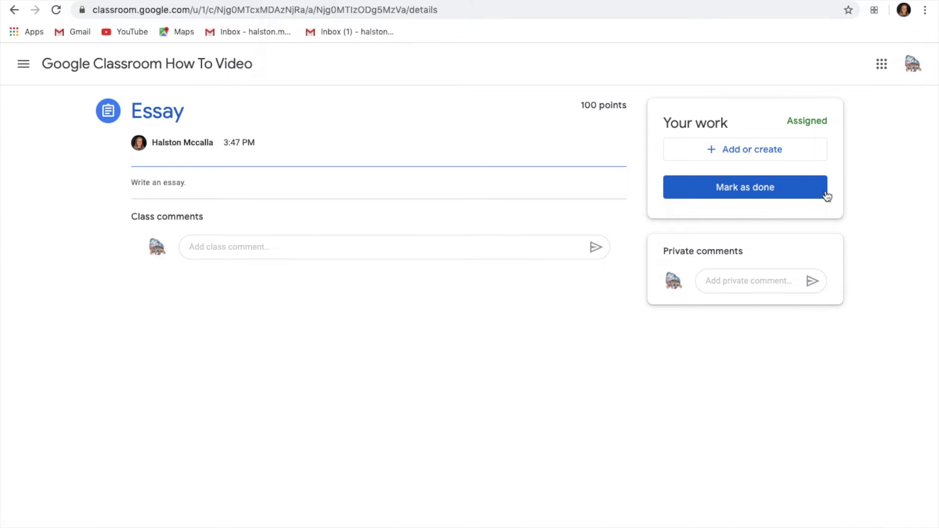
# Try attaching the Sun file from Google Drive, then create a new blank Doc instead
pyautogui.click(714, 152)
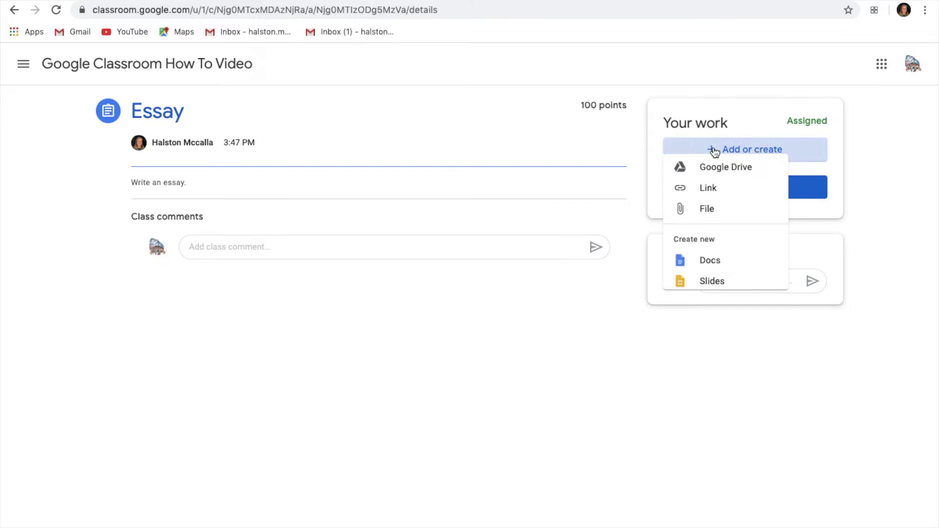
pyautogui.click(693, 178)
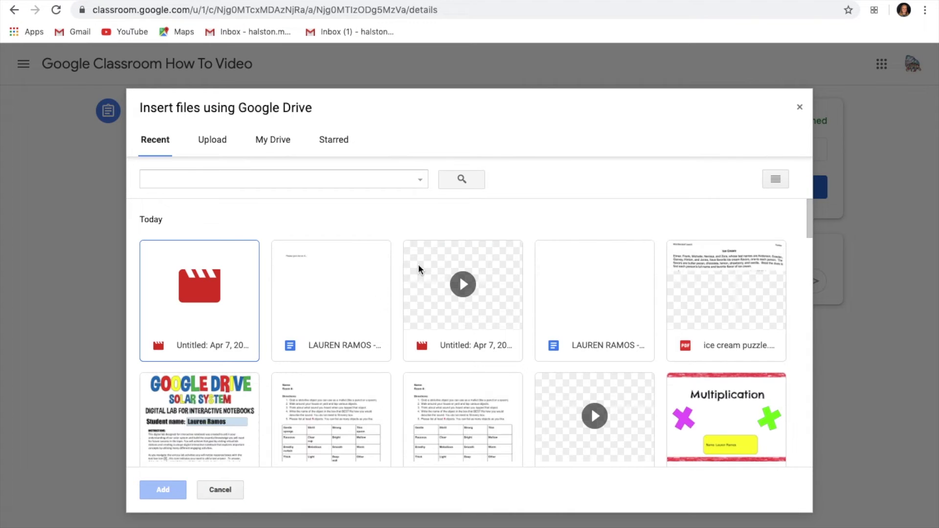
pyautogui.scroll(-3, 418, 264)
pyautogui.scroll(2, 418, 264)
pyautogui.scroll(-9, 418, 264)
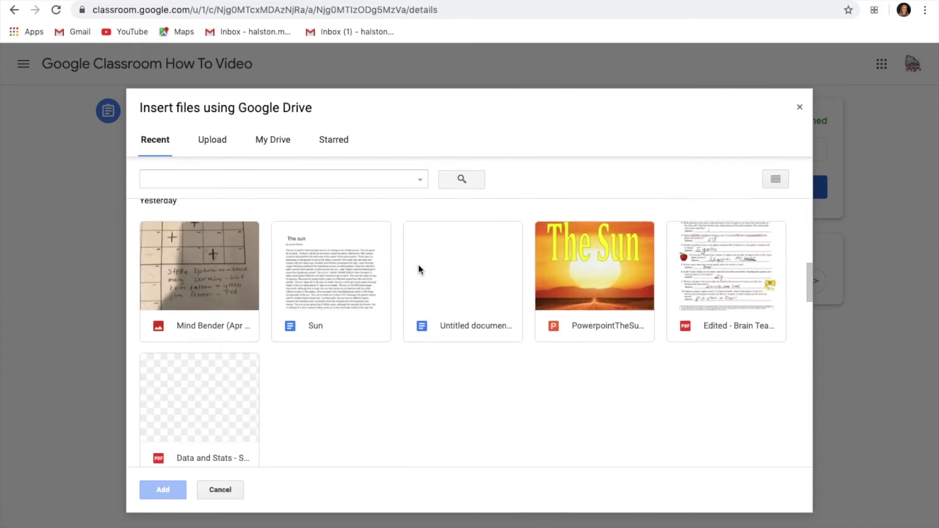
pyautogui.click(318, 322)
pyautogui.click(155, 492)
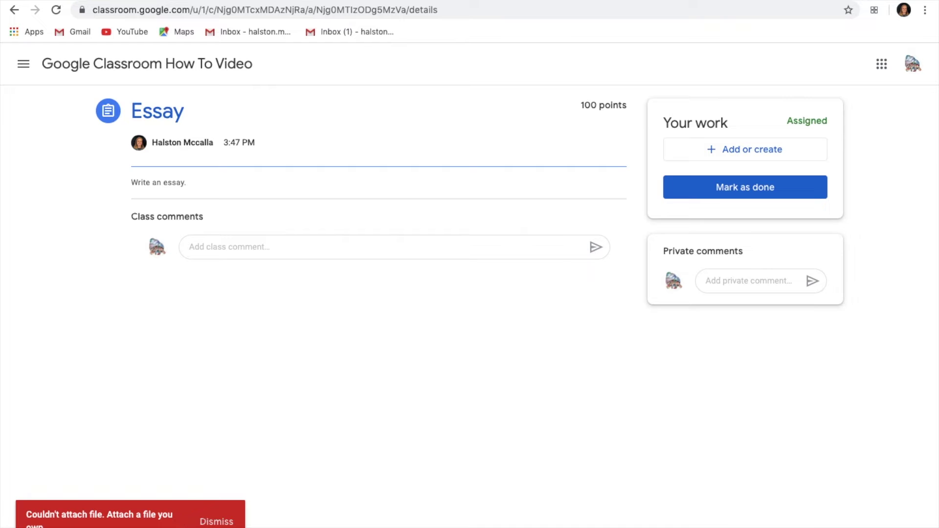
pyautogui.click(216, 522)
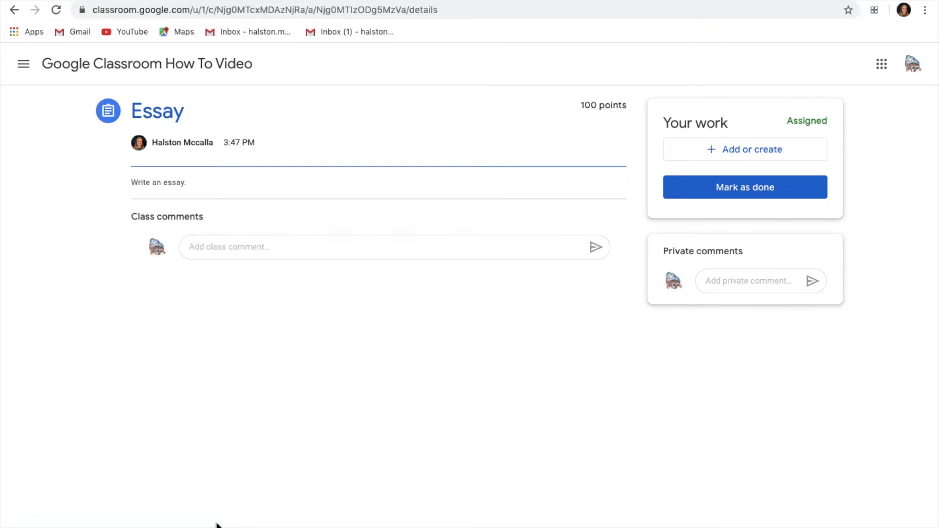
pyautogui.click(727, 149)
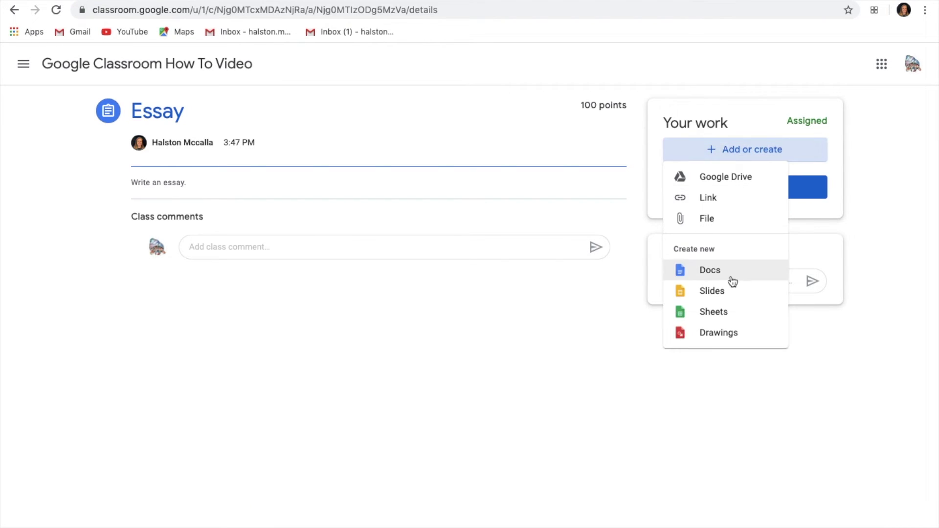
pyautogui.click(701, 271)
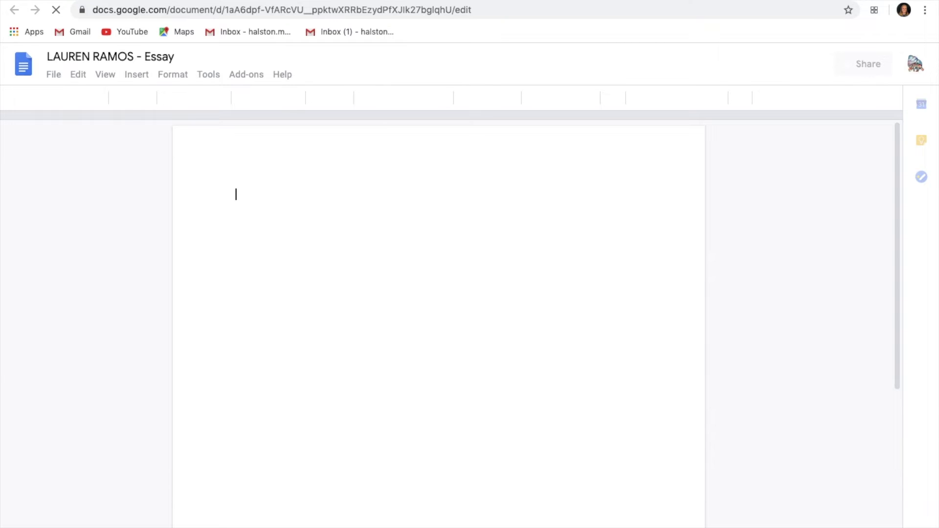
# Type 'please give me an A...' and format the line in Bitter at size 60
pyautogui.write('please')
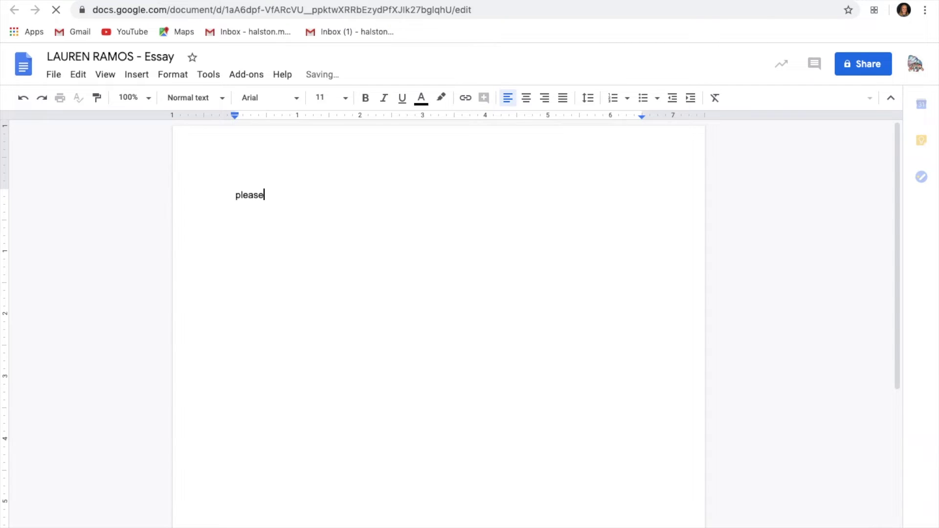
pyautogui.write(' give me ')
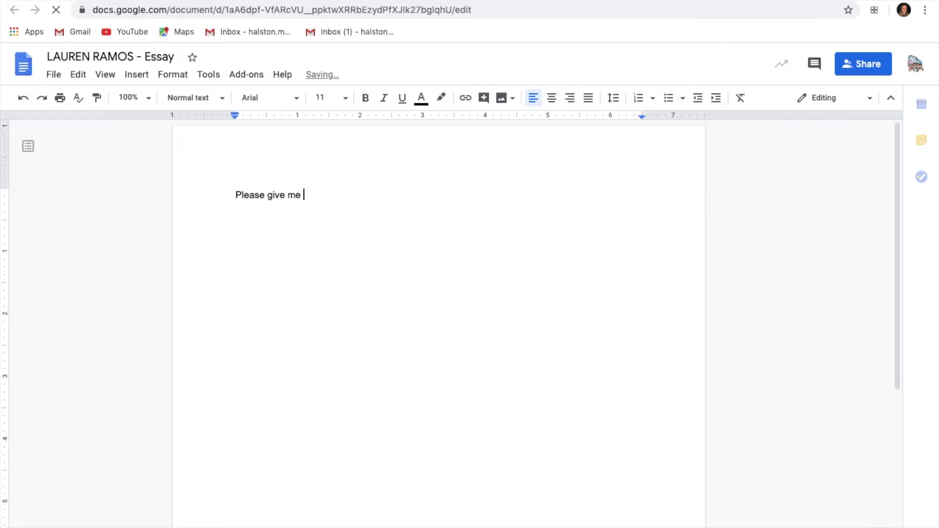
pyautogui.write('an A')
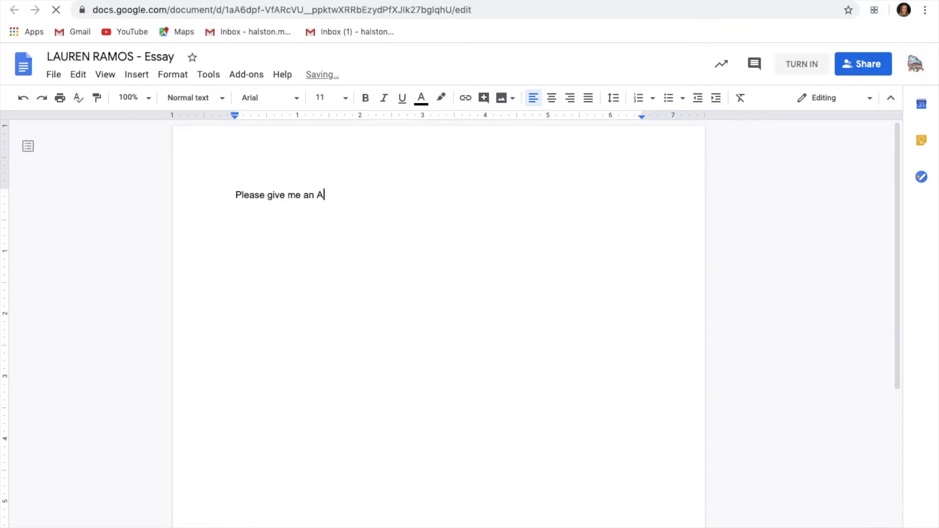
pyautogui.write('...')
pyautogui.tripleClick(204, 195)
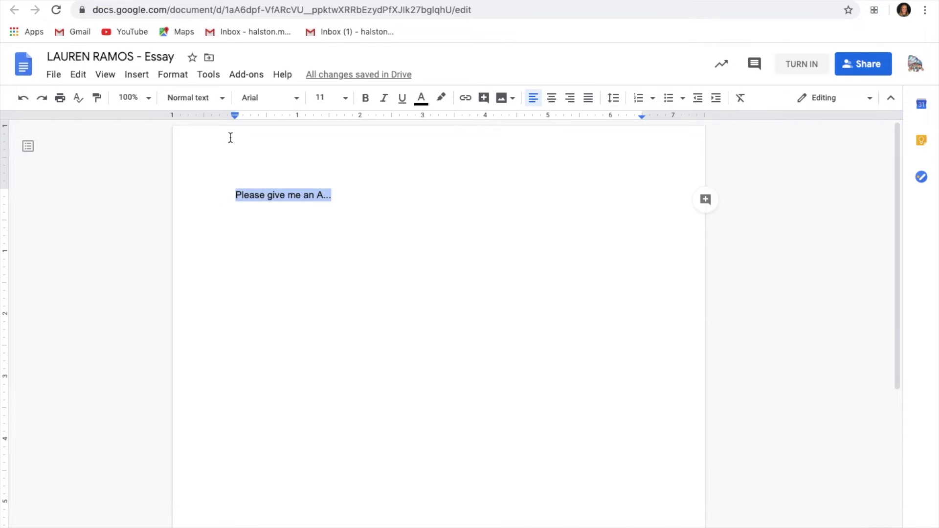
pyautogui.click(278, 97)
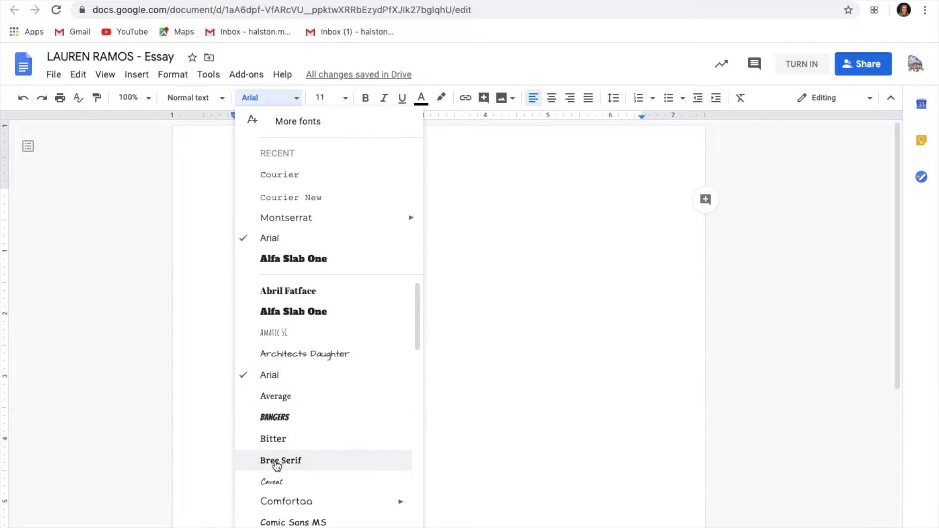
pyautogui.click(285, 440)
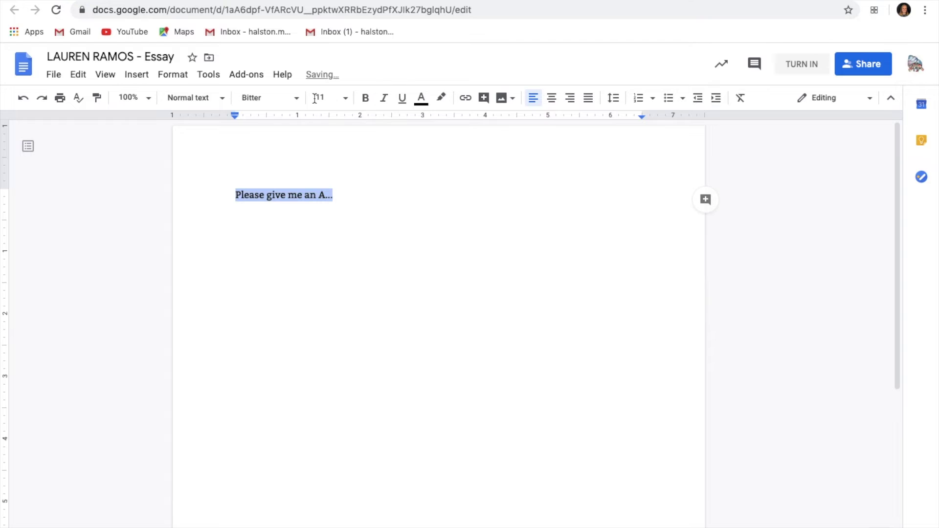
pyautogui.click(342, 98)
pyautogui.click(326, 350)
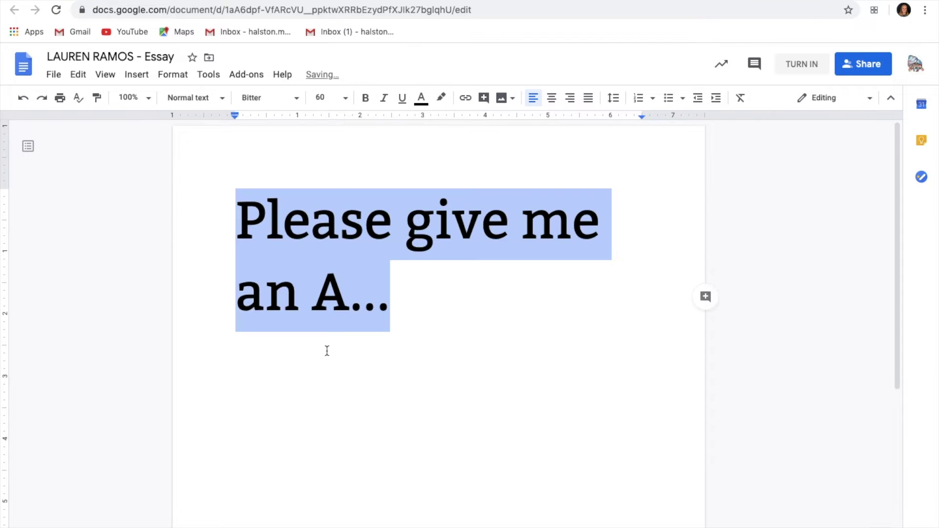
pyautogui.click(510, 344)
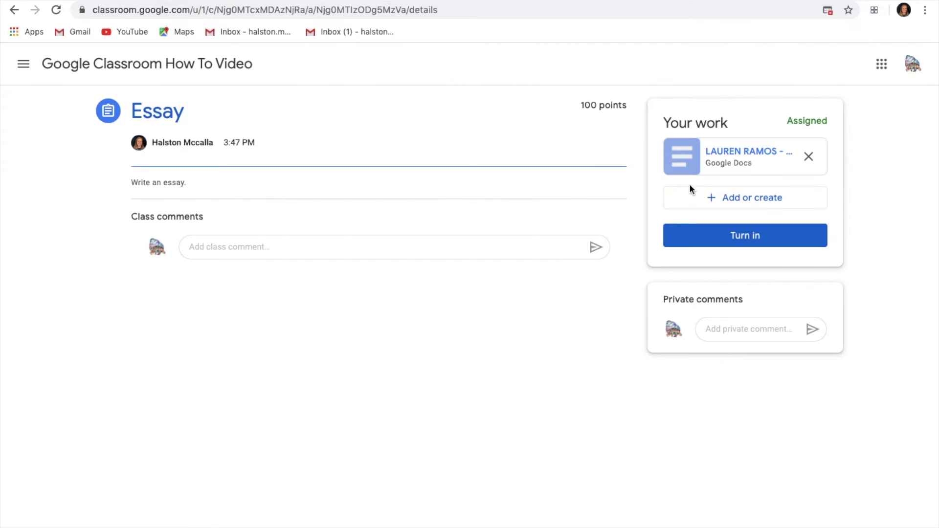
# Turn in the Essay with its attached Doc and confirm the submission
pyautogui.click(683, 239)
pyautogui.click(545, 353)
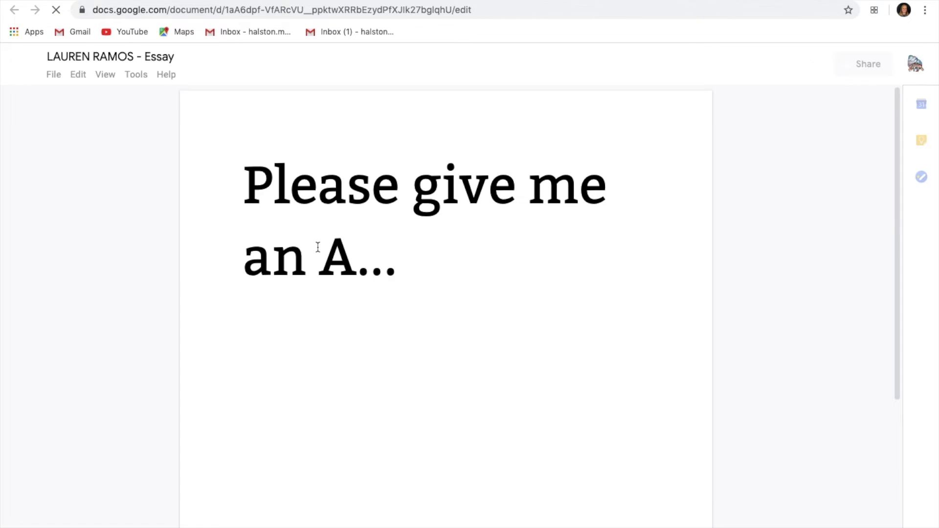
# Try selecting words and paragraphs in the submitted essay, finding it view-only
pyautogui.doubleClick(382, 259)
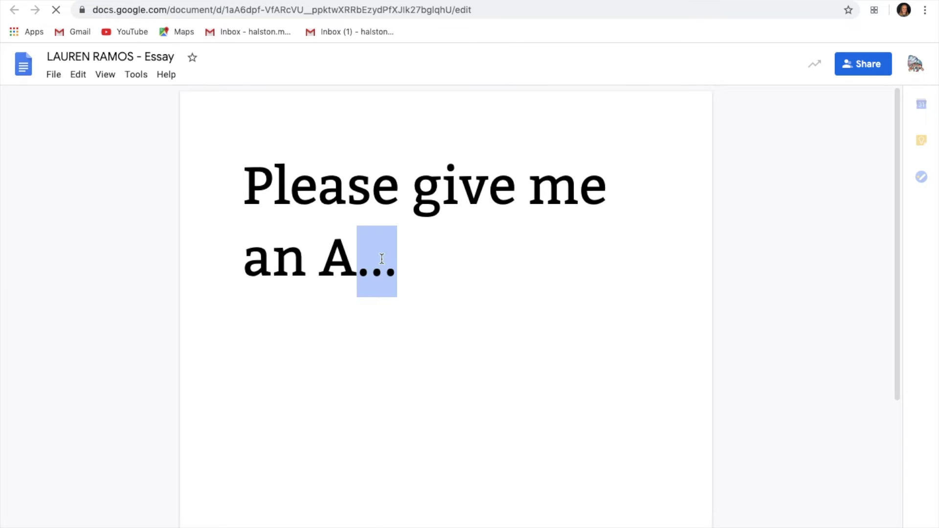
pyautogui.doubleClick(289, 187)
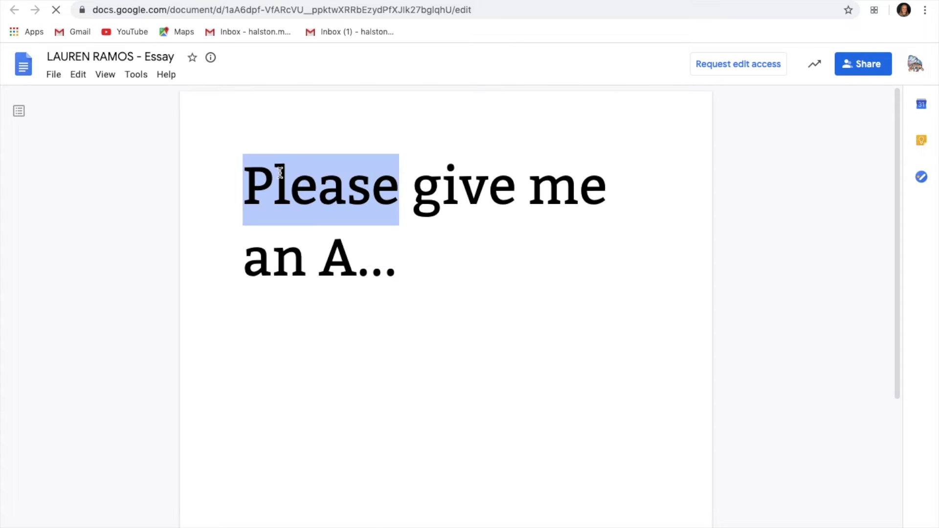
pyautogui.doubleClick(417, 188)
pyautogui.click(436, 190)
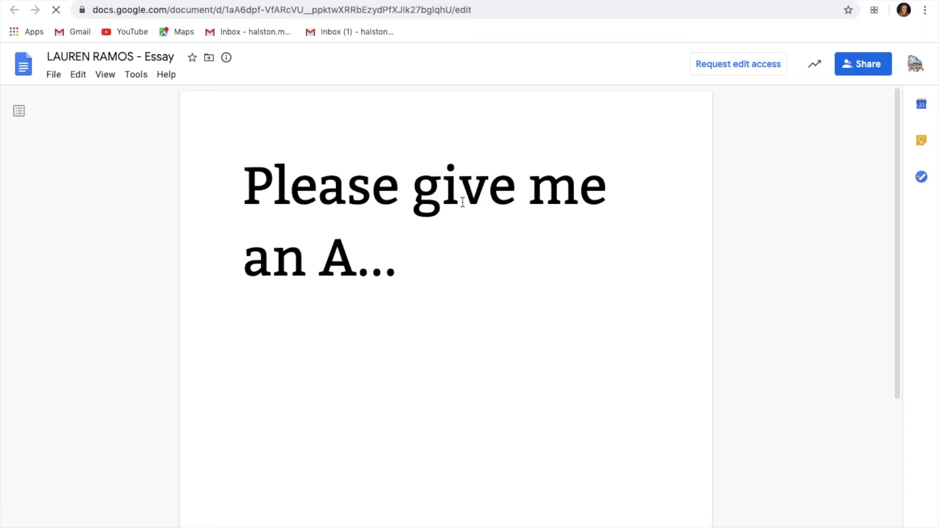
pyautogui.moveTo(438, 196); pyautogui.dragTo(408, 190)
pyautogui.tripleClick(445, 178)
pyautogui.doubleClick(382, 182)
pyautogui.click(383, 181)
pyautogui.doubleClick(383, 182)
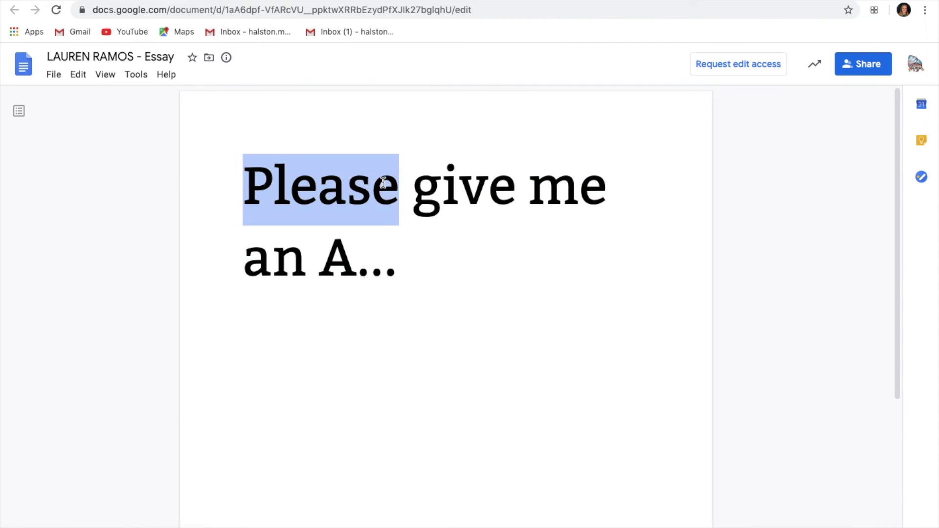
pyautogui.doubleClick(369, 260)
pyautogui.click(368, 260)
pyautogui.tripleClick(341, 259)
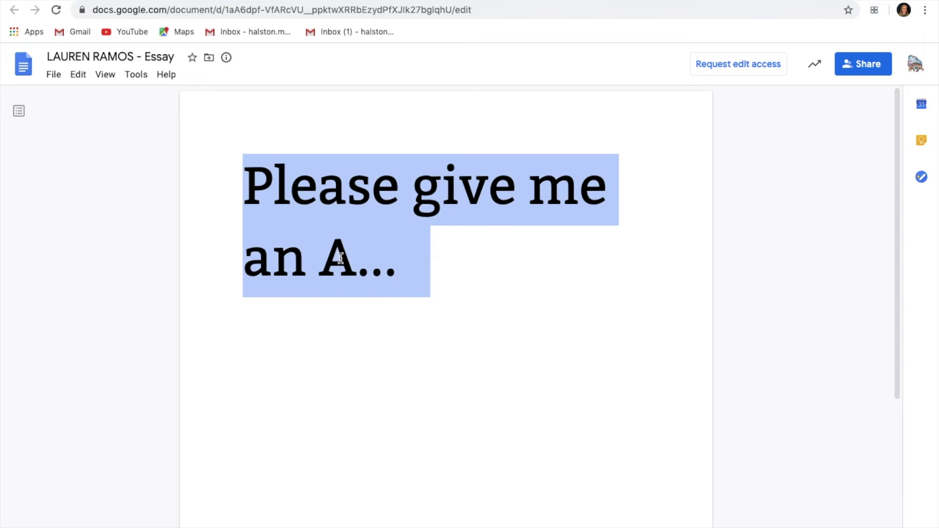
pyautogui.click(340, 258)
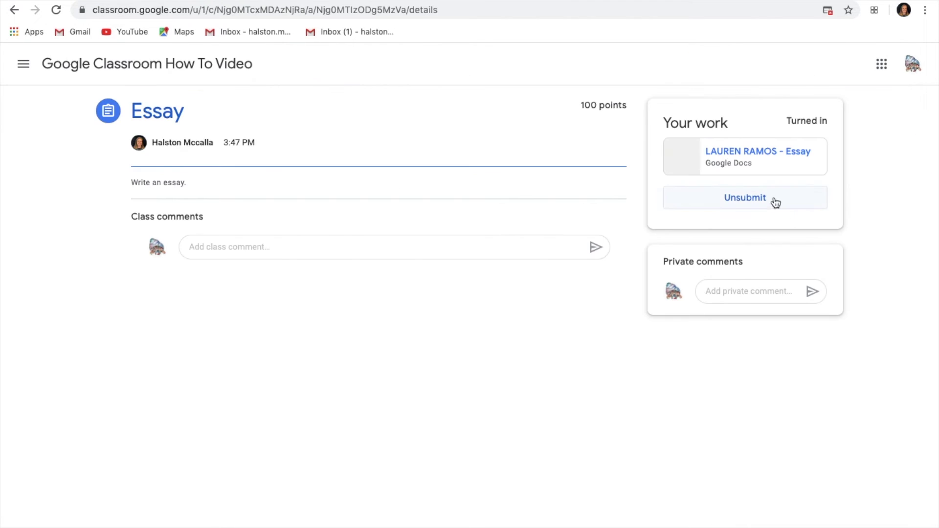
# Unsubmit the Essay and reload the Doc so it becomes editable
pyautogui.click(773, 198)
pyautogui.click(539, 341)
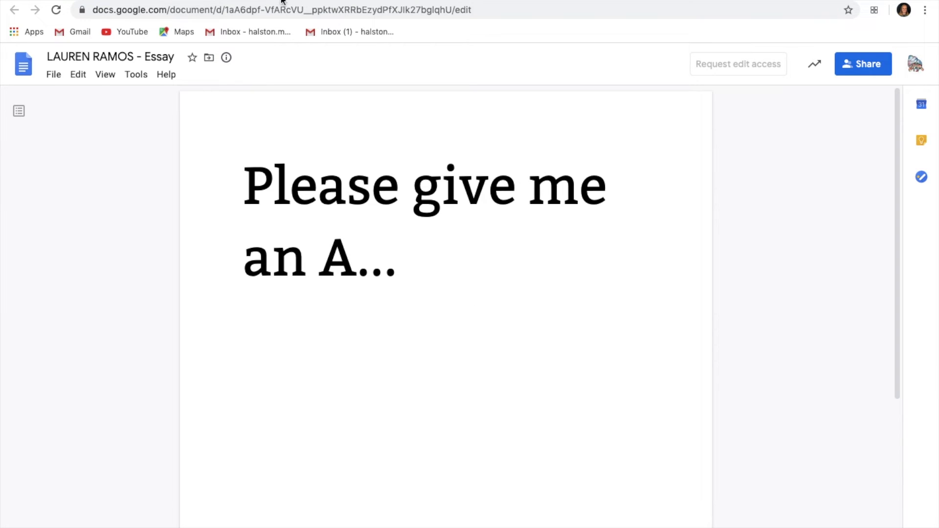
pyautogui.click(57, 9)
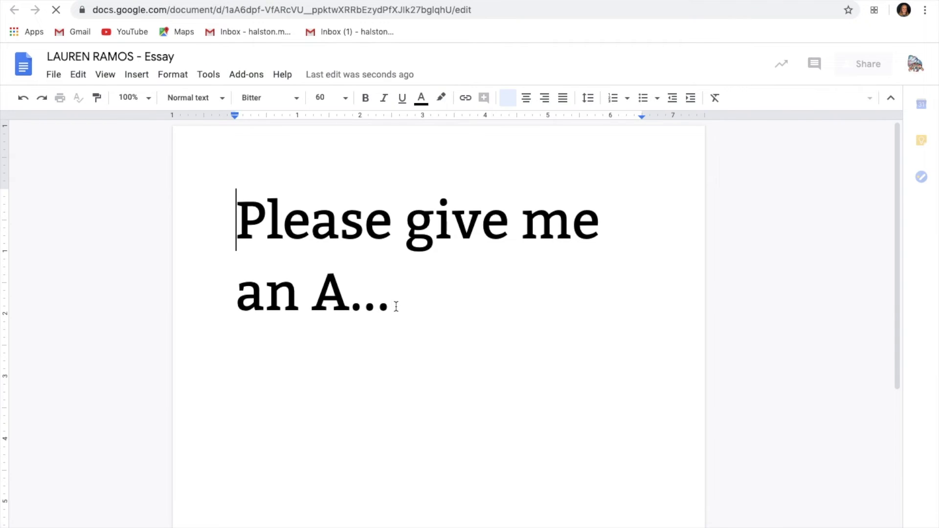
# Delete the two extra dots so the line reads 'Please give me an A.'
pyautogui.click(396, 307)
pyautogui.moveTo(389, 291); pyautogui.dragTo(332, 287)
pyautogui.click(428, 225)
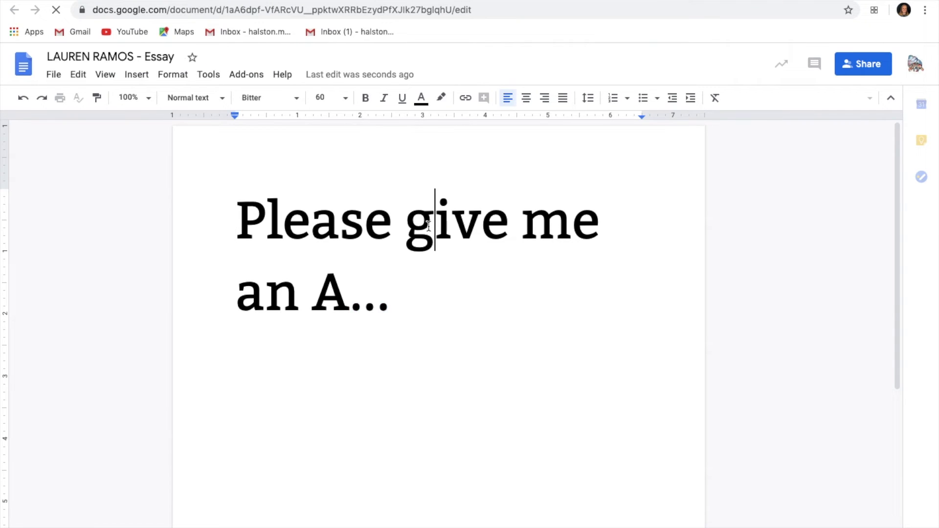
pyautogui.click(389, 303)
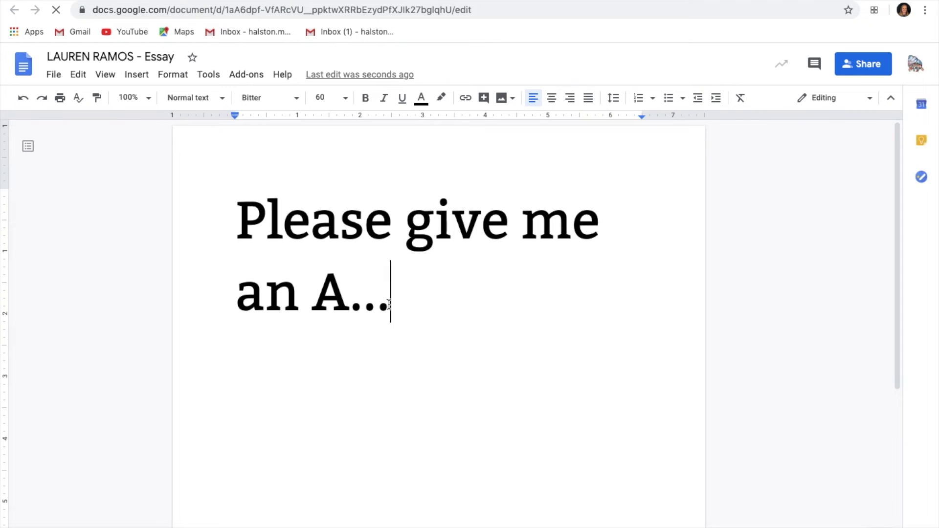
pyautogui.press('BackSpace')
pyautogui.press('BackSpace')
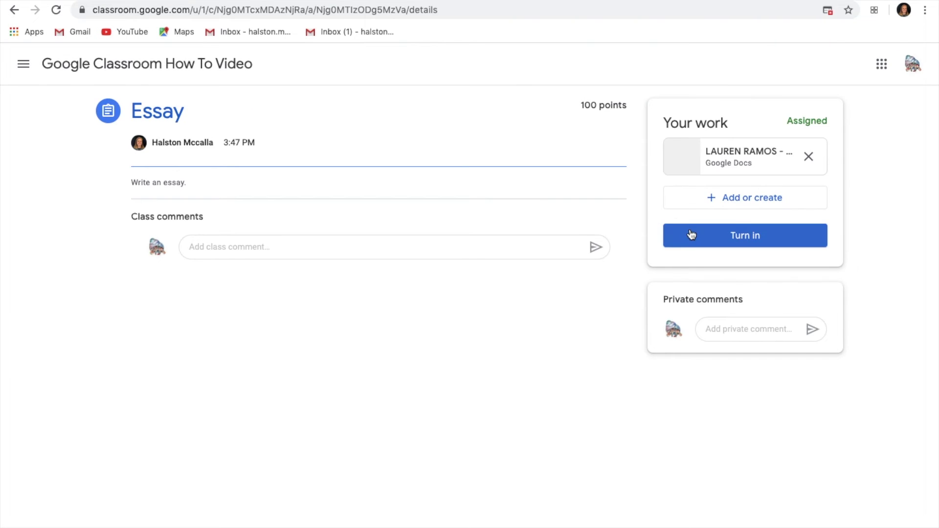
# Turn in the corrected essay again, then bring up the enrolled classes list
pyautogui.click(689, 240)
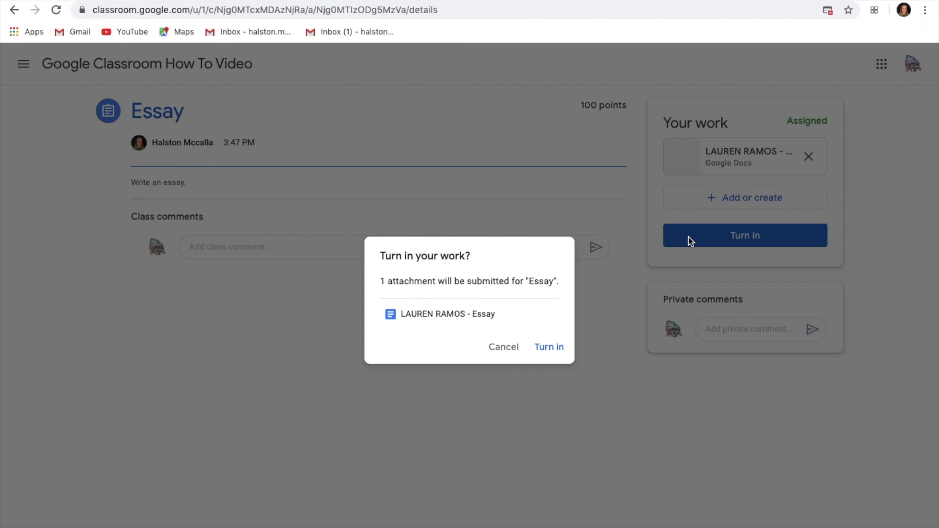
pyautogui.click(546, 346)
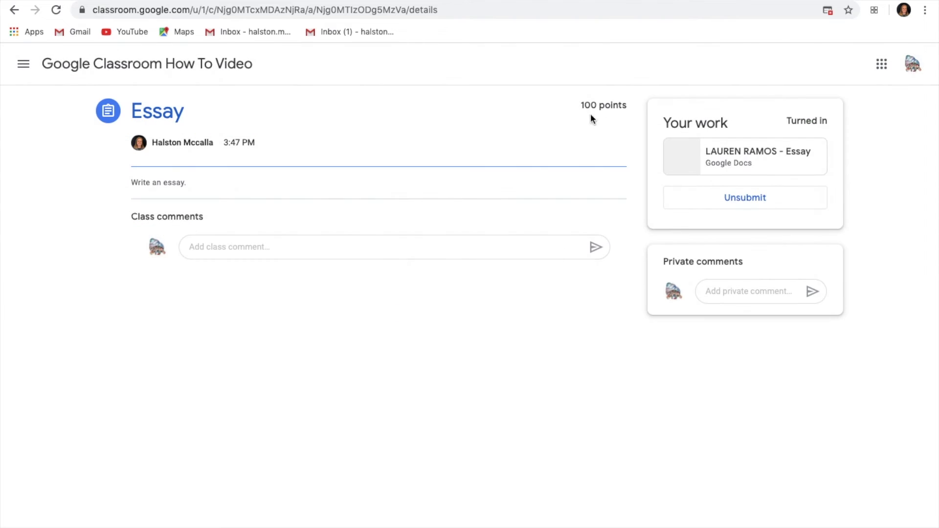
pyautogui.moveTo(582, 105); pyautogui.dragTo(627, 105)
pyautogui.click(598, 107)
pyautogui.click(612, 114)
pyautogui.click(23, 63)
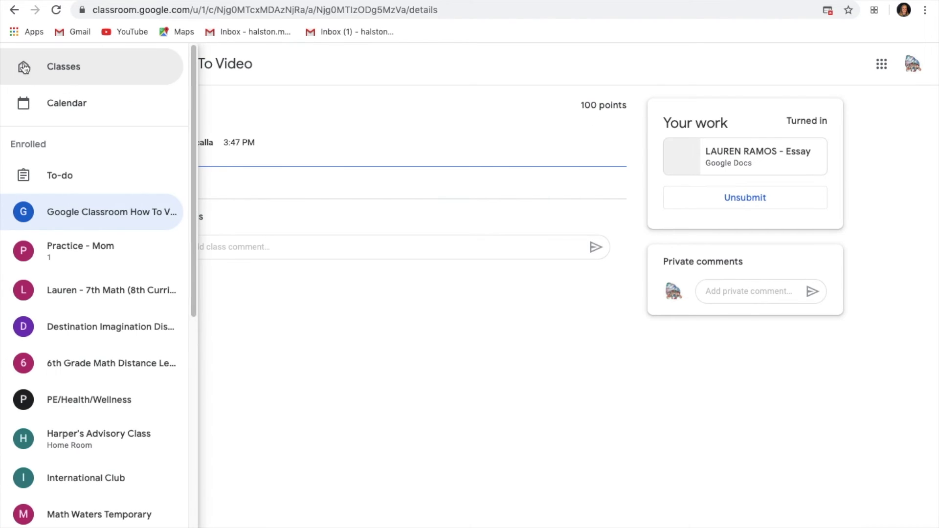
# Open the 2nd block ROBOTICS class and scroll down its Stream
pyautogui.scroll(-3, 78, 262)
pyautogui.click(80, 249)
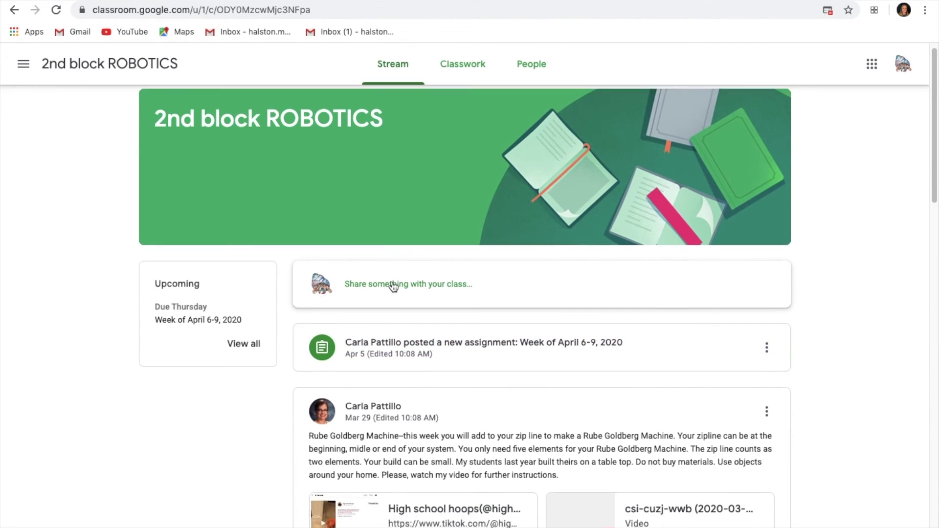
pyautogui.scroll(-10, 394, 286)
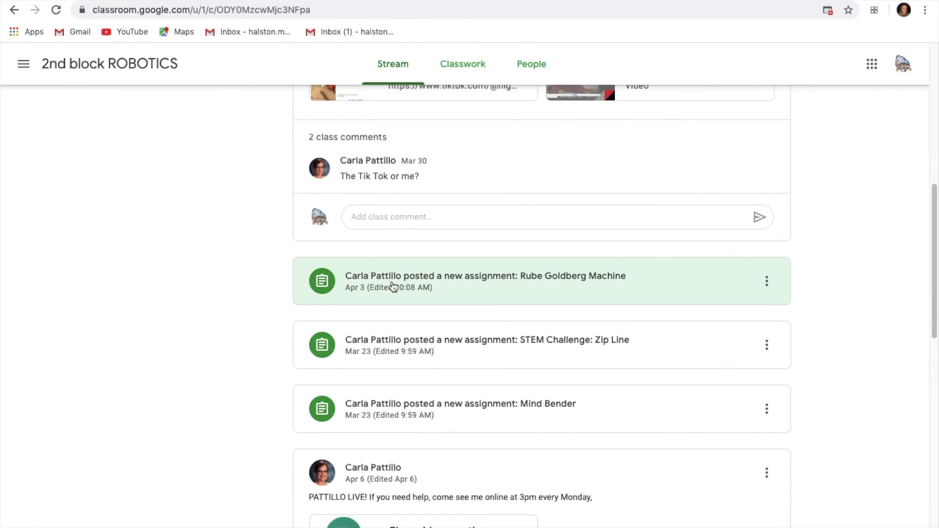
pyautogui.scroll(-20, 393, 286)
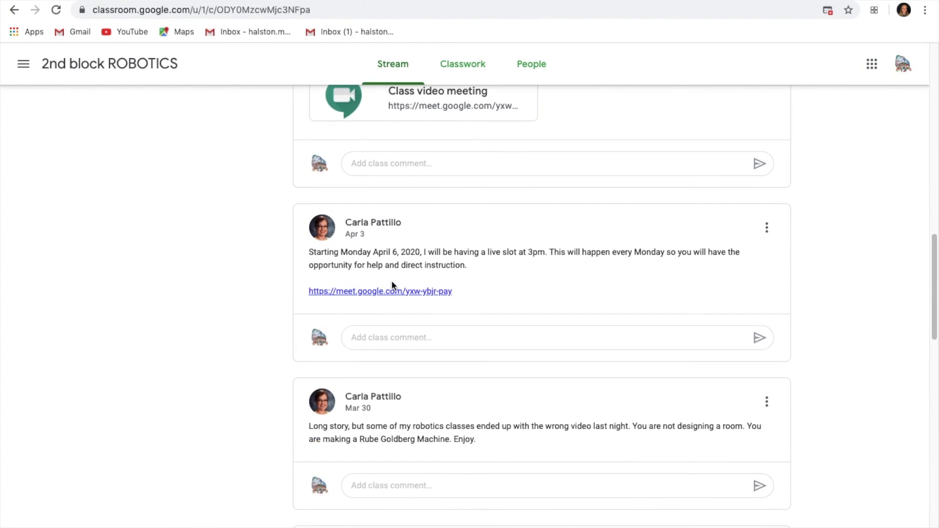
pyautogui.scroll(-2, 391, 284)
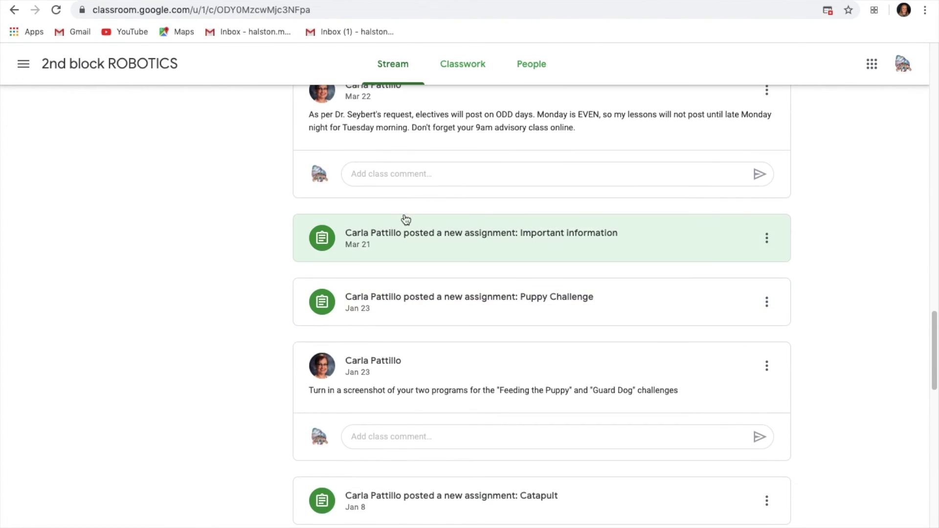
pyautogui.scroll(-4, 415, 315)
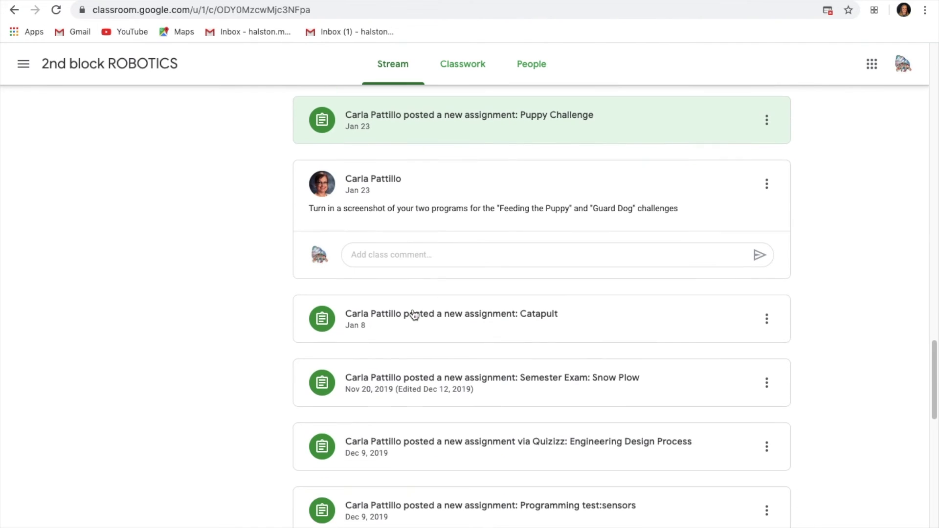
pyautogui.scroll(-2, 413, 314)
pyautogui.scroll(-2, 411, 308)
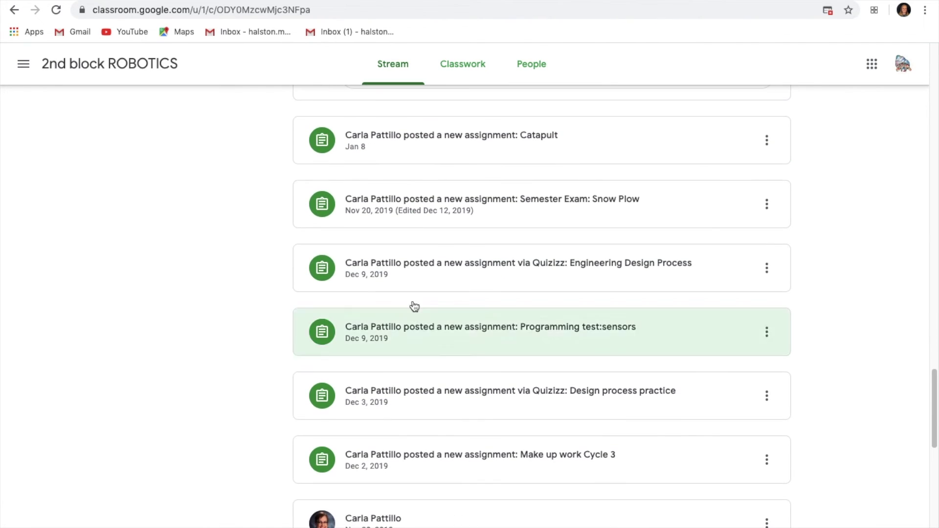
# Review the Semester Exam: Snow Plow assignment graded 100/100, then bring up the class list
pyautogui.click(413, 209)
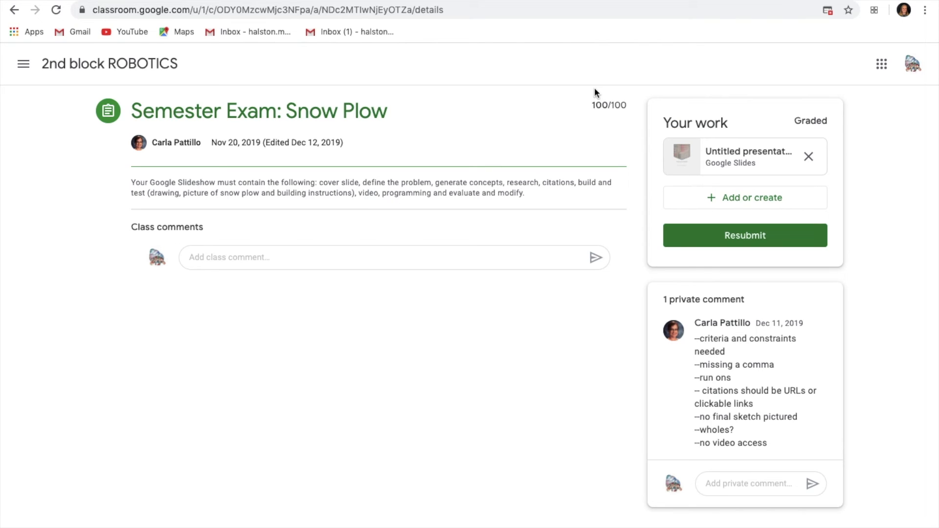
pyautogui.moveTo(594, 87)
pyautogui.mouseDown()
pyautogui.moveTo(628, 101)
pyautogui.moveTo(590, 105)
pyautogui.mouseUp()
pyautogui.click(629, 101)
pyautogui.click(583, 133)
pyautogui.click(23, 63)
# In the How To Video class, post the announcement 'you can post announcements' after fixing its spelling
pyautogui.click(71, 213)
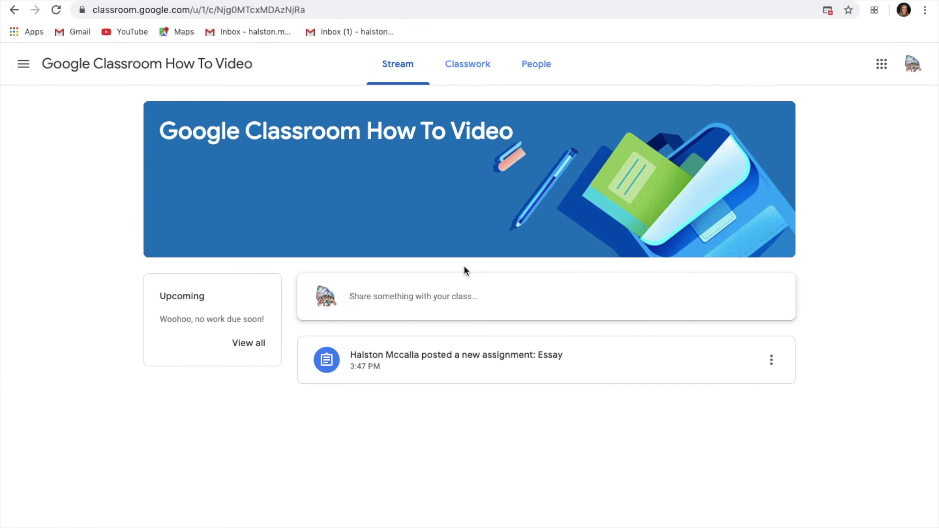
pyautogui.click(377, 305)
pyautogui.write('you can post a')
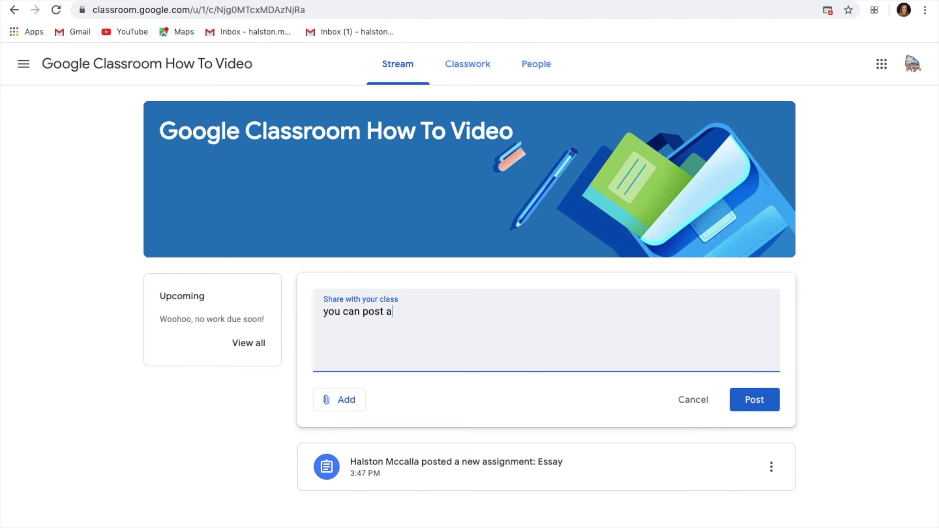
pyautogui.write('nouncments')
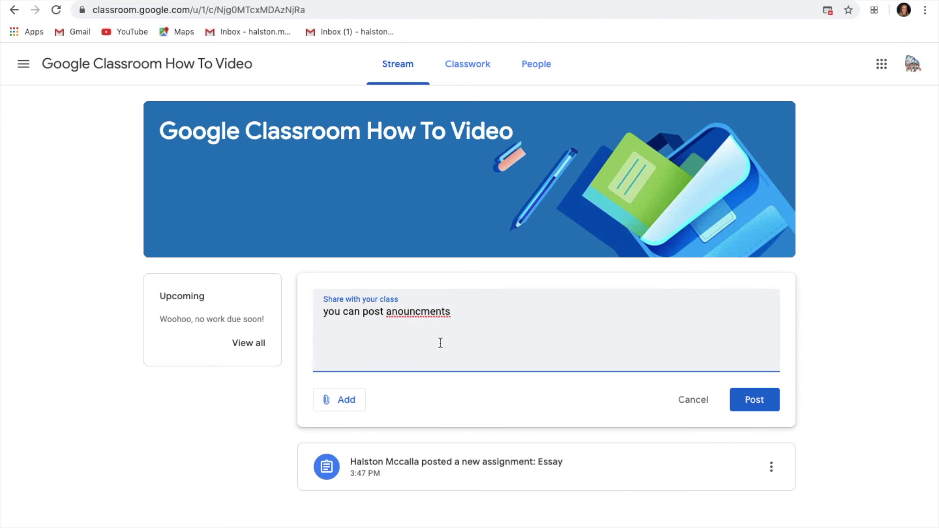
pyautogui.rightClick(420, 312)
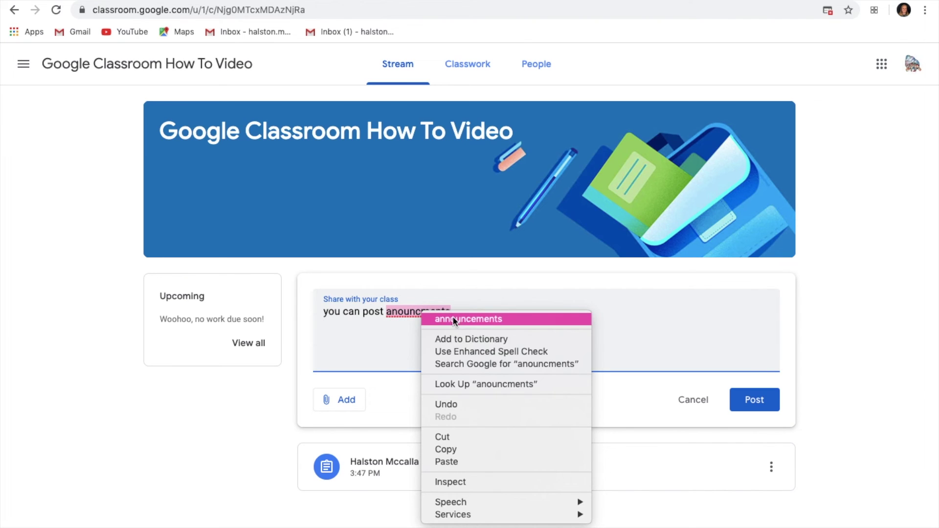
pyautogui.click(430, 319)
pyautogui.click(760, 406)
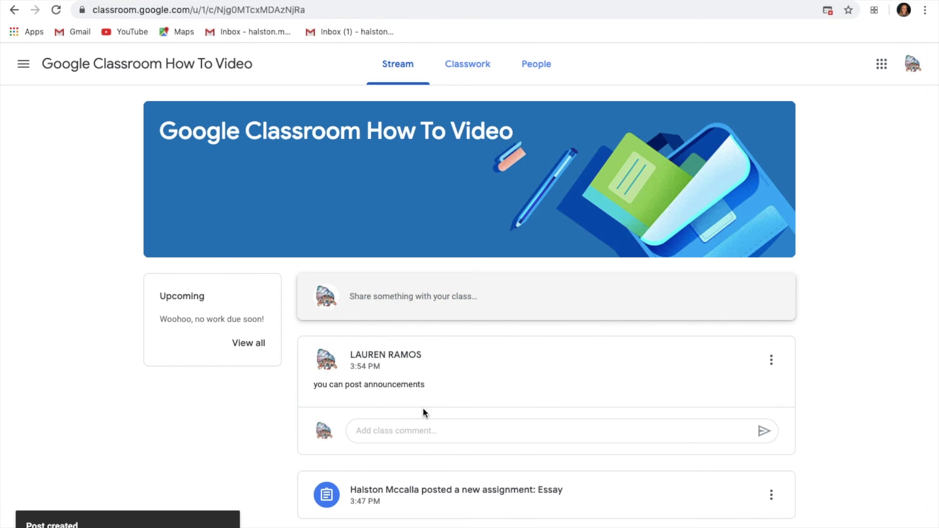
# Draft a new announcement reading 'EVERYONE IN THE CLASS CAN SEE THESE'
pyautogui.click(391, 304)
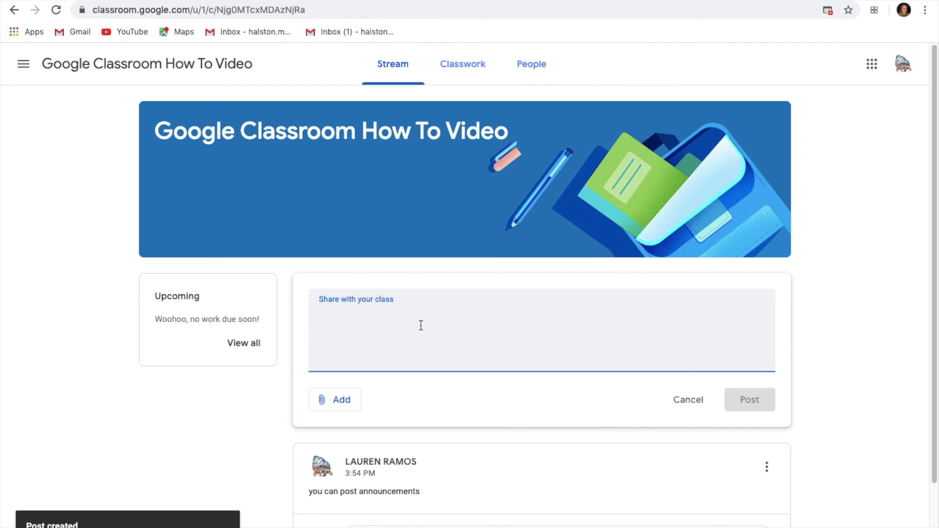
pyautogui.write('every')
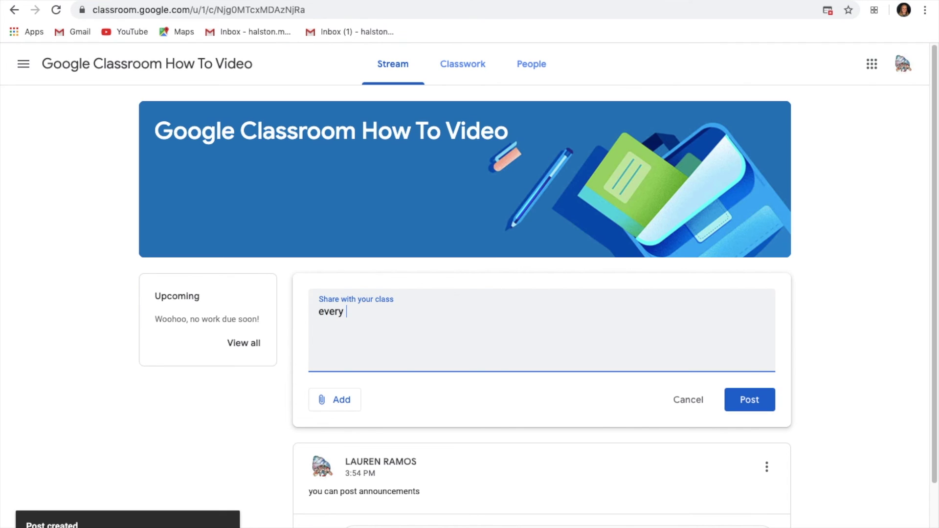
pyautogui.press('BackSpace')
pyautogui.press('BackSpace')
pyautogui.press('BackSpace')
pyautogui.press('BackSpace')
pyautogui.press('BackSpace')
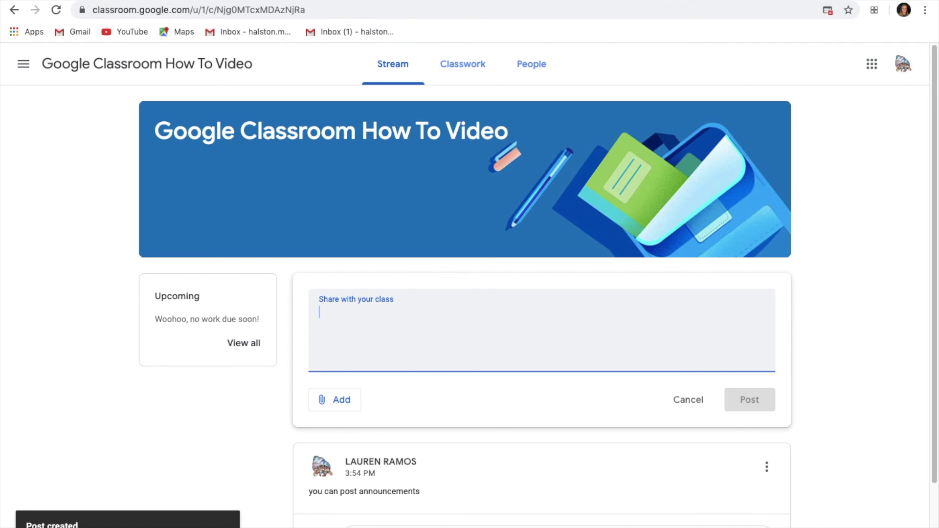
pyautogui.write('EVERYONE IN ')
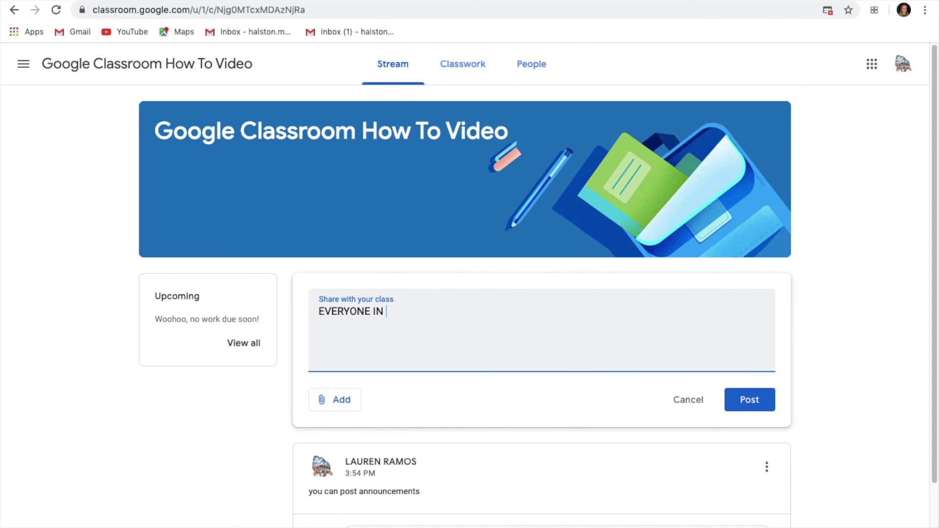
pyautogui.write('THE CLASS CA')
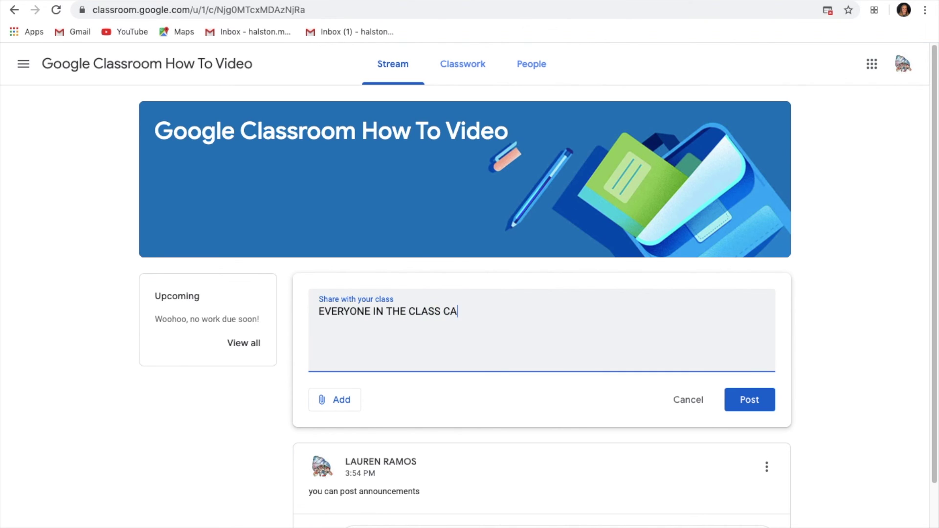
pyautogui.write('N SEE THESE')
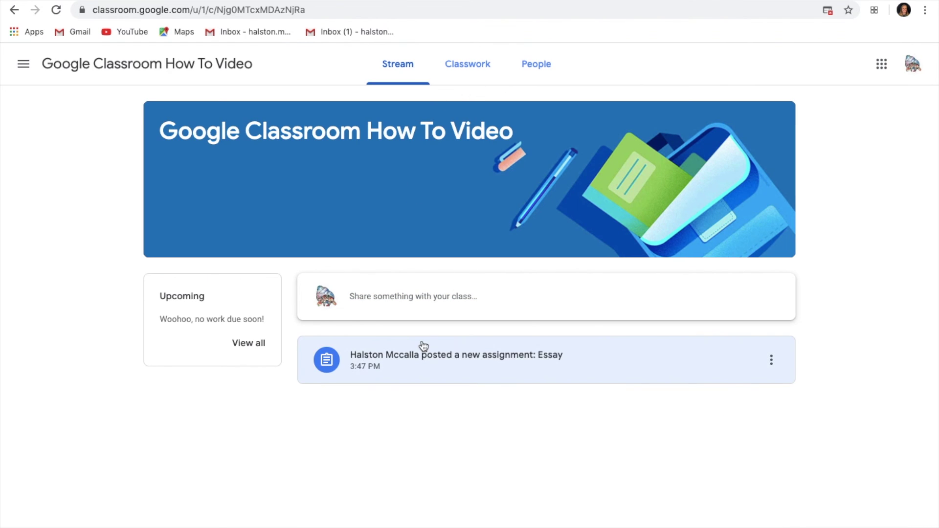
# On the Essay assignment, send the private comment 'i need help. could we meet up sometime'
pyautogui.click(424, 346)
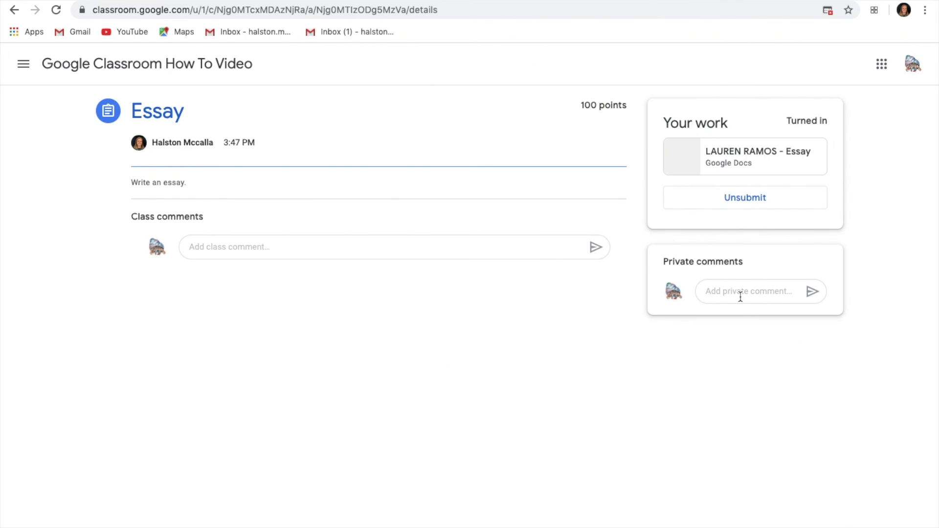
pyautogui.click(732, 292)
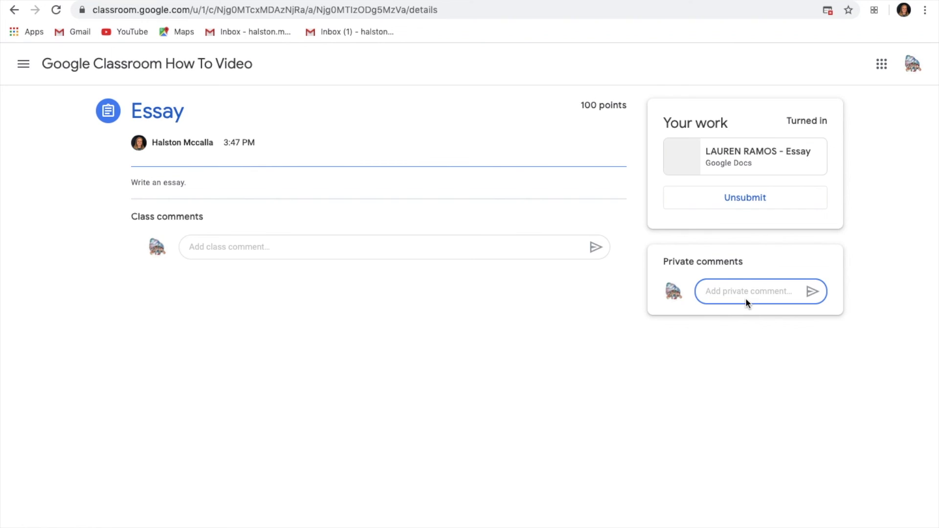
pyautogui.write('i need')
pyautogui.write(' help. i do')
pyautogui.write('nt unc')
pyautogui.write('could we m')
pyautogui.write('eet up some')
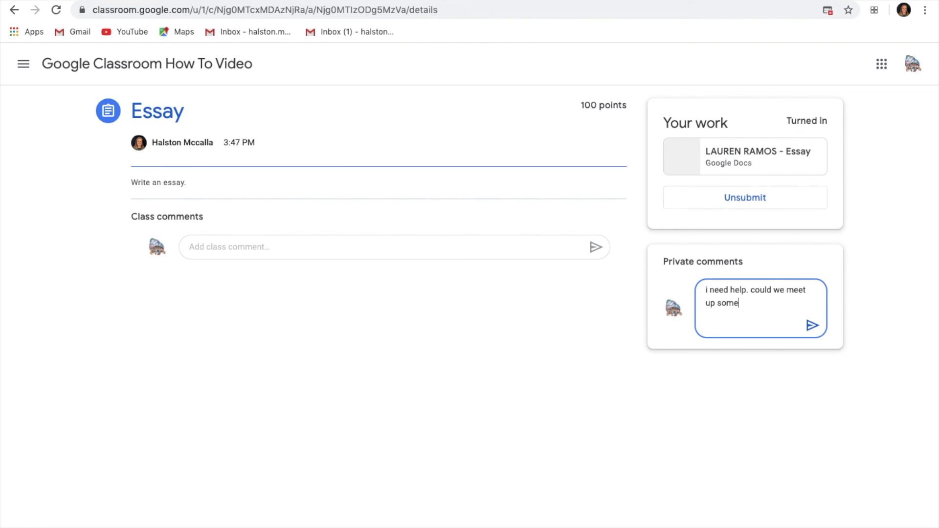
pyautogui.write('time')
pyautogui.press('Return')
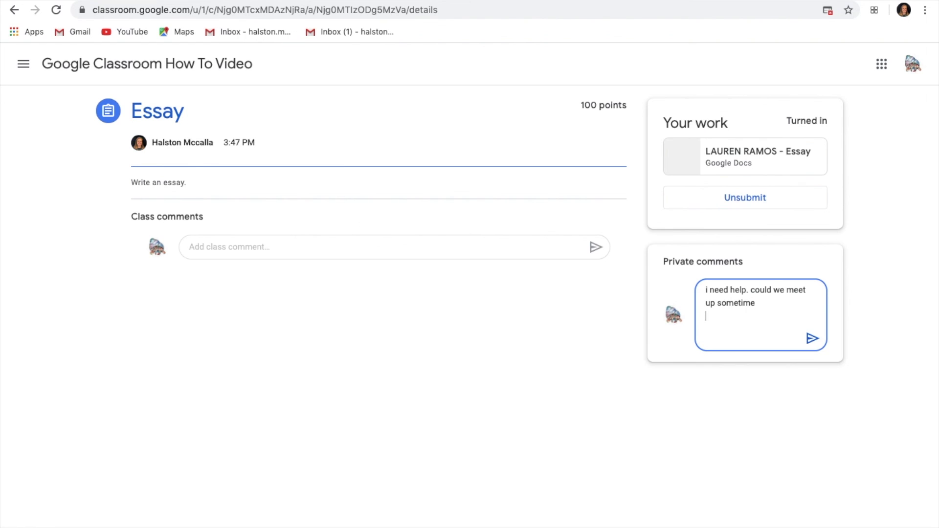
pyautogui.click(812, 334)
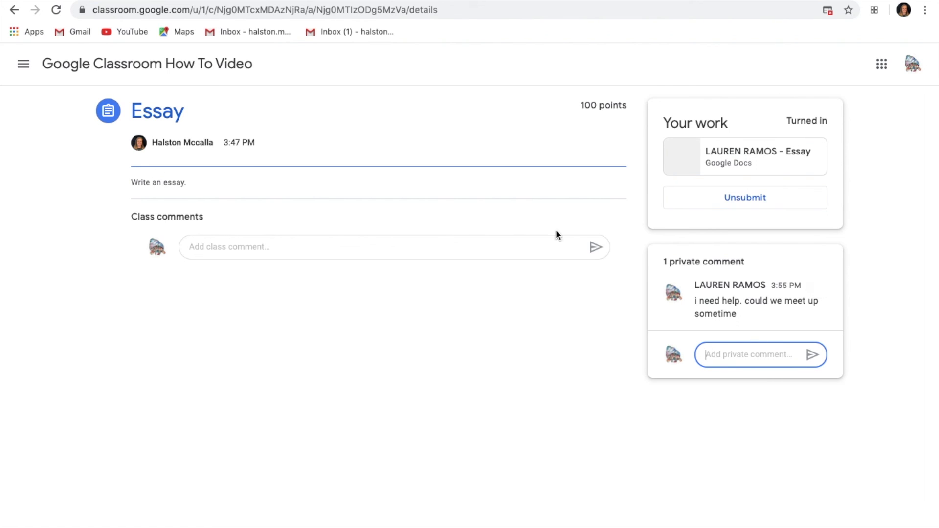
# Check the How To Video class's People tab for its teacher, then type 'BYE' as an unposted draft
pyautogui.click(23, 64)
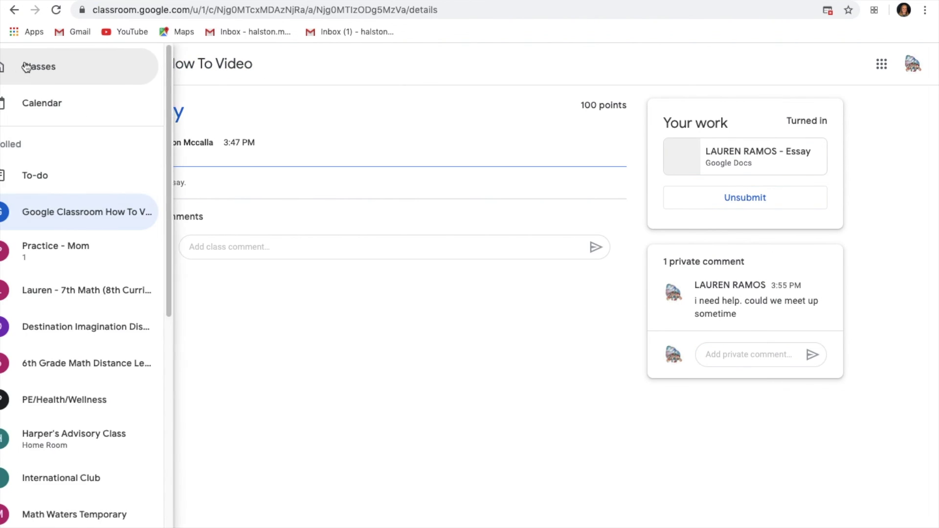
pyautogui.click(89, 214)
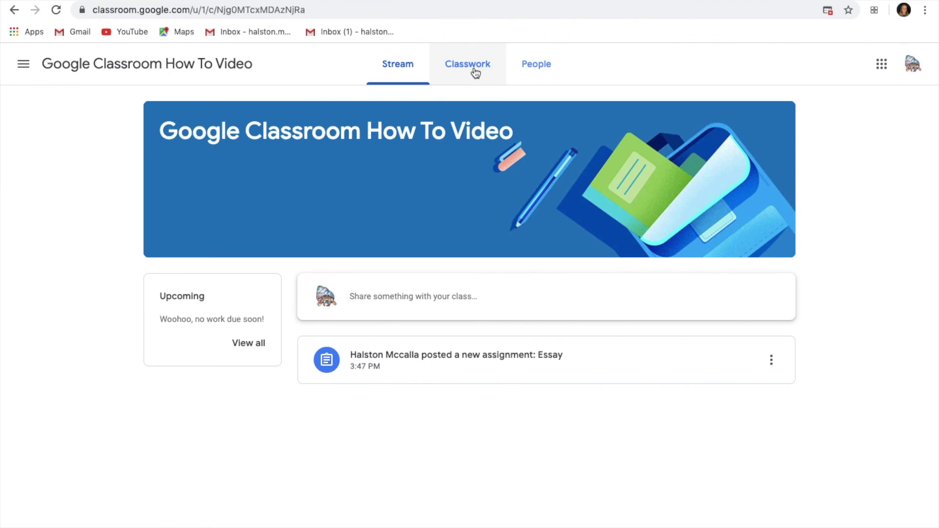
pyautogui.click(528, 72)
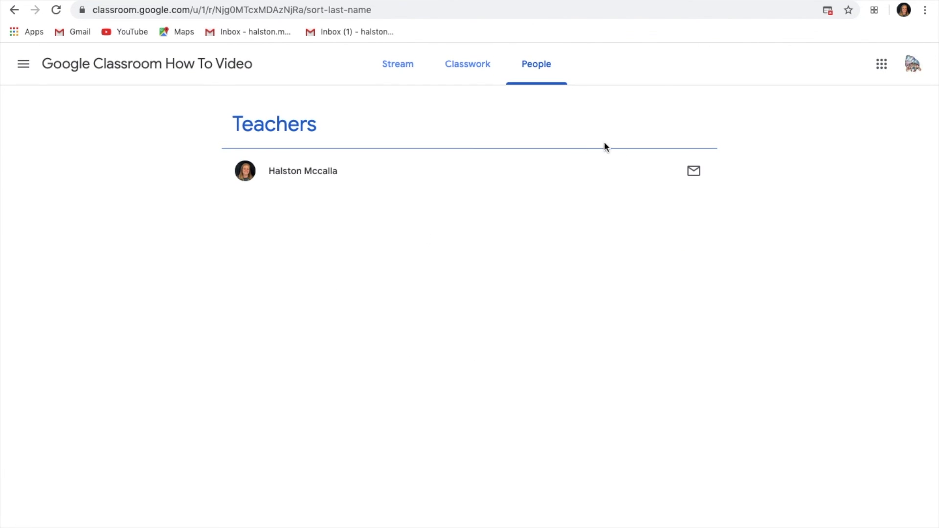
pyautogui.moveTo(235, 122); pyautogui.dragTo(329, 131)
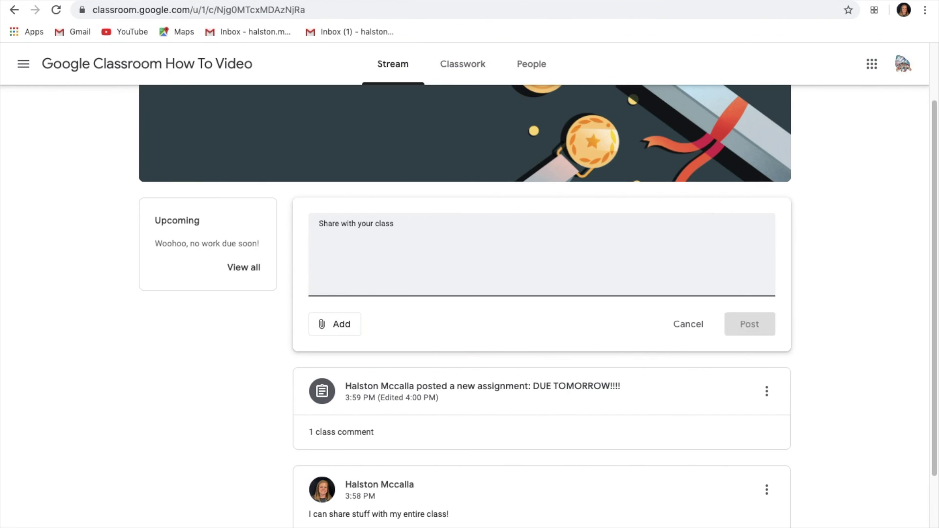
pyautogui.write('BYE')
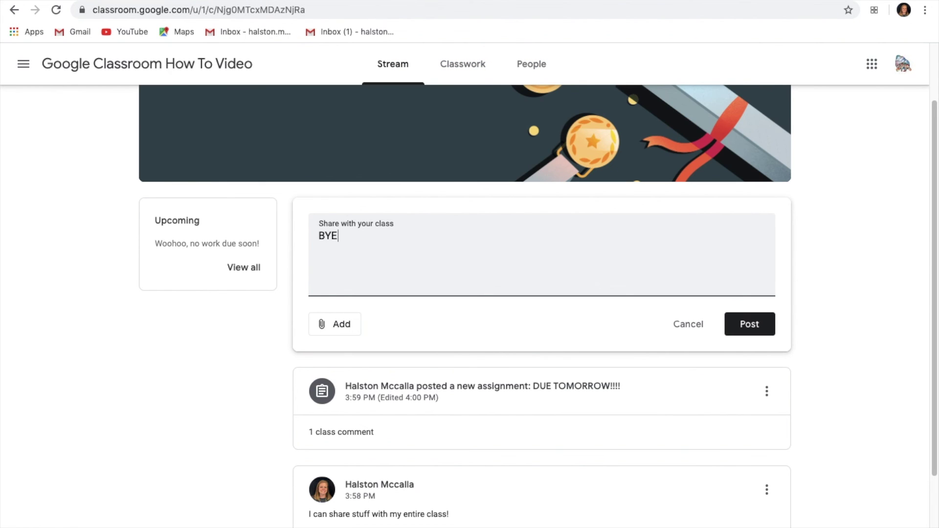